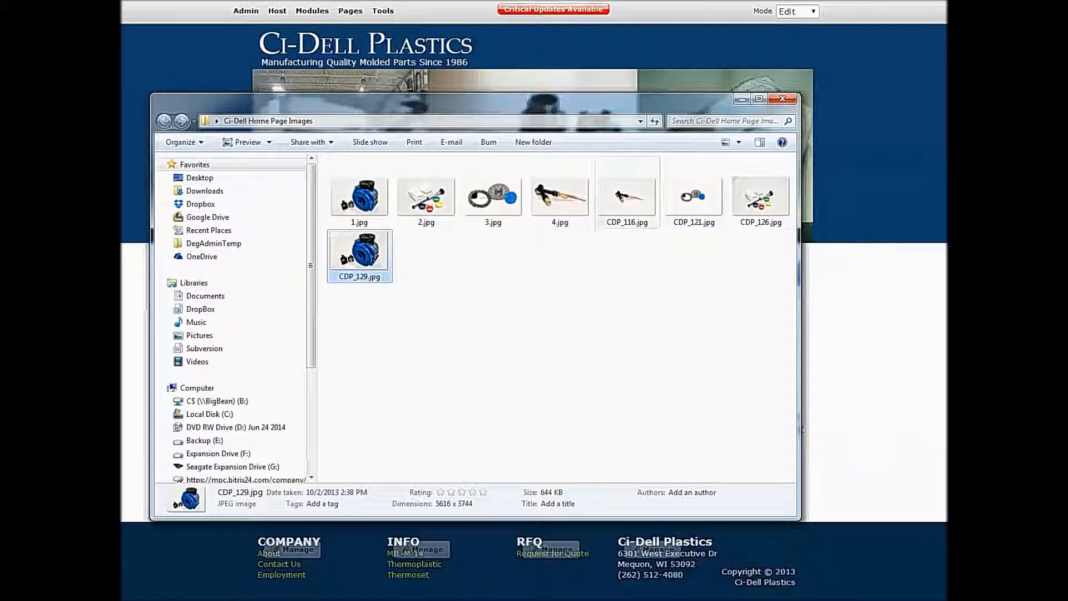
# - Compare the dimensions and file sizes of the original CDP photos with the numbered JPGs in the Ci-Dell Home Page Images folder
pyautogui.click(627, 196)
pyautogui.click(694, 196)
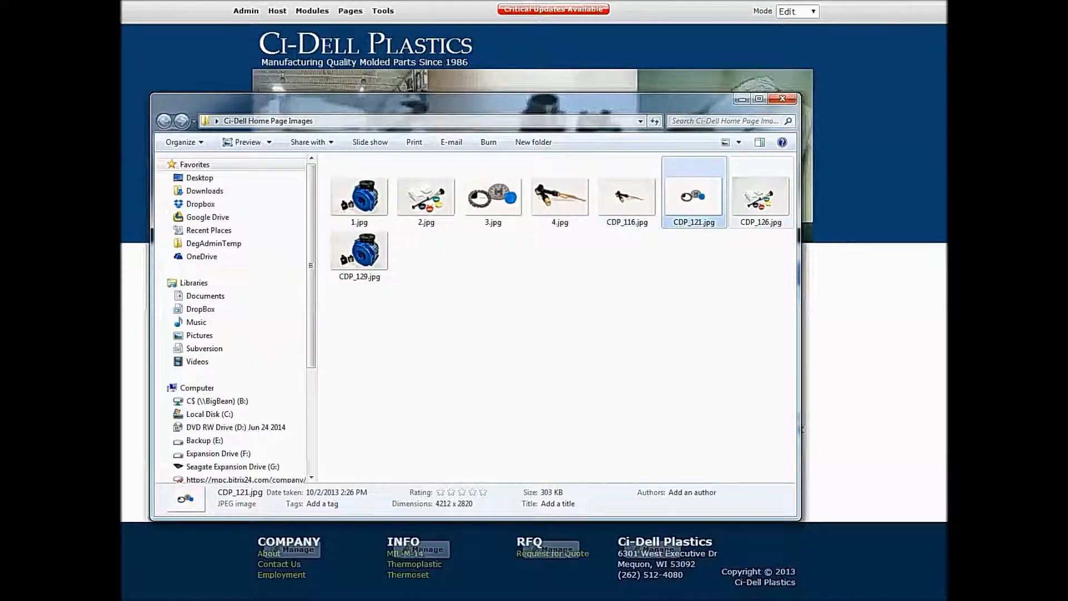
pyautogui.click(761, 196)
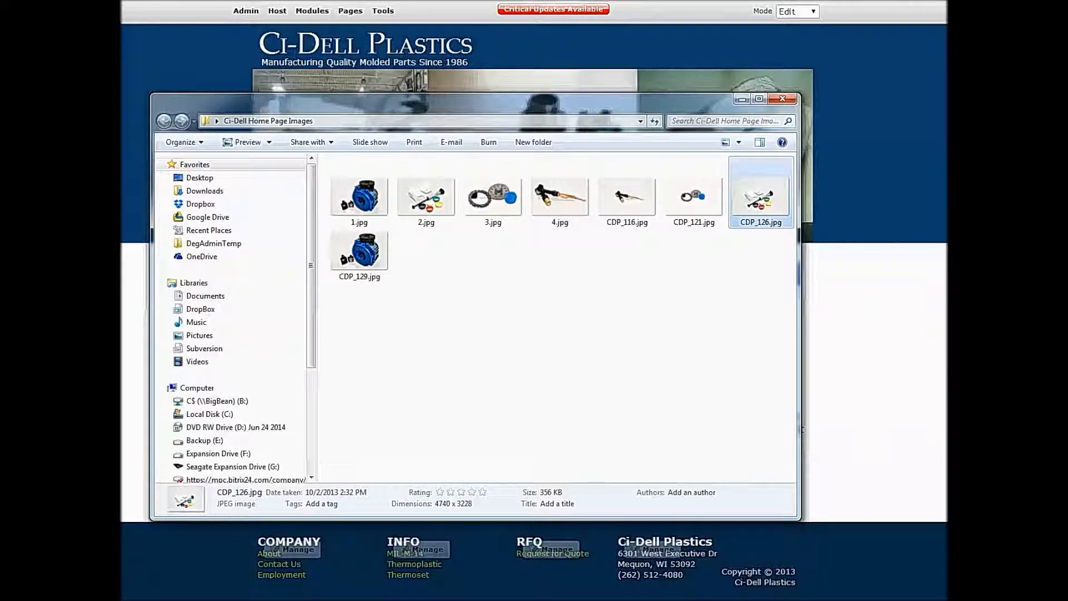
pyautogui.click(360, 196)
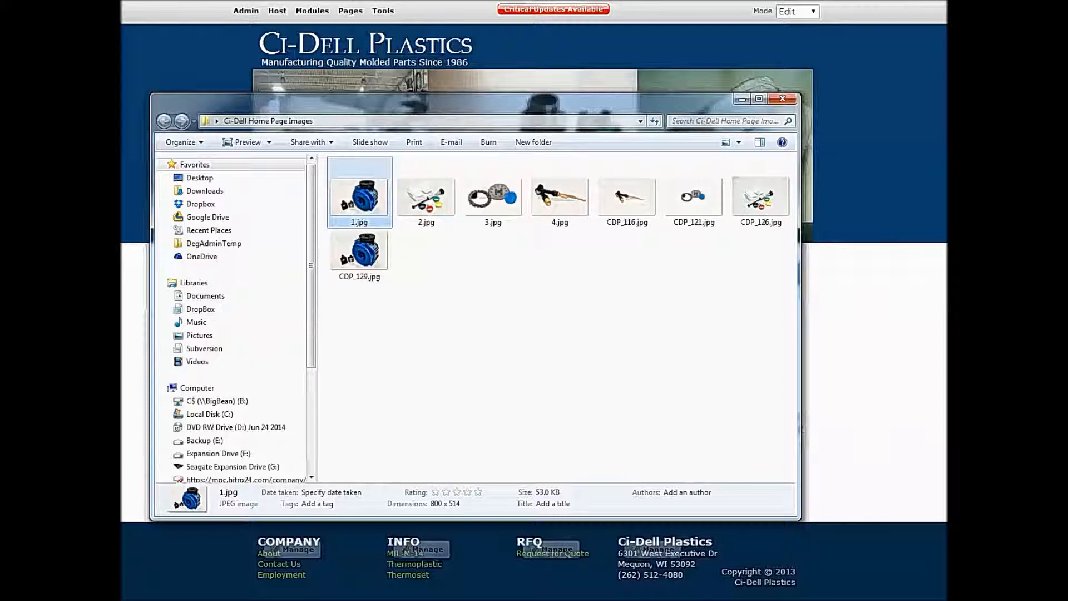
pyautogui.click(427, 199)
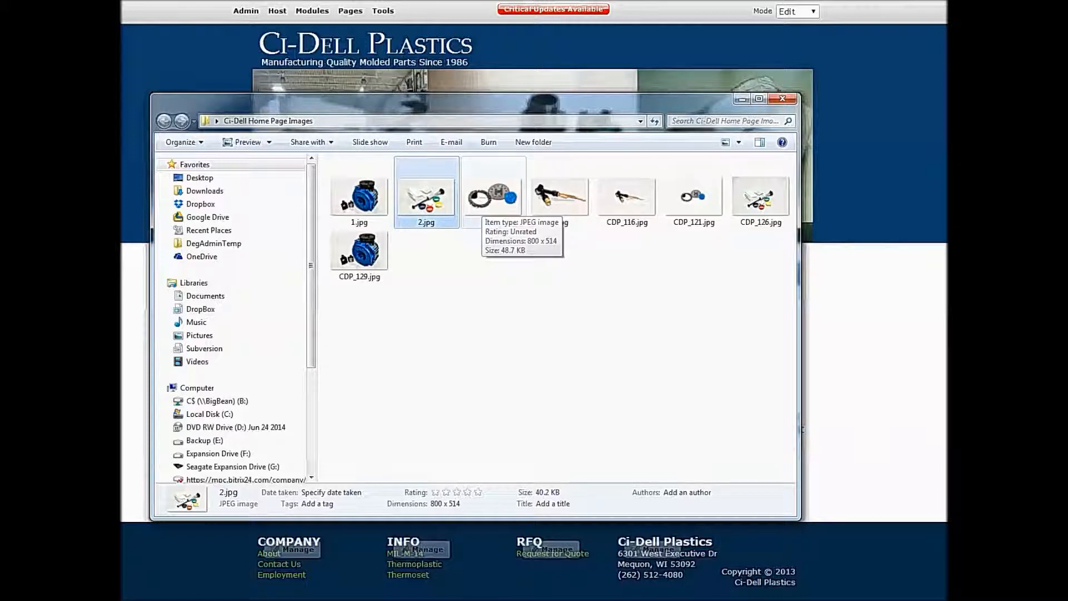
pyautogui.click(483, 203)
pyautogui.click(559, 199)
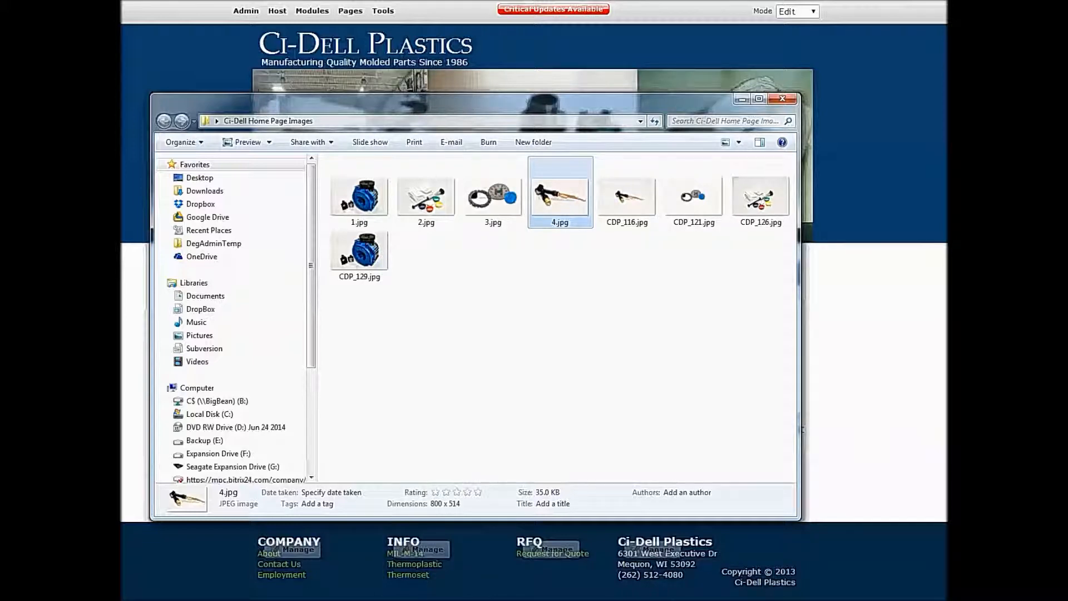
pyautogui.moveTo(467, 103); pyautogui.dragTo(0, 89)
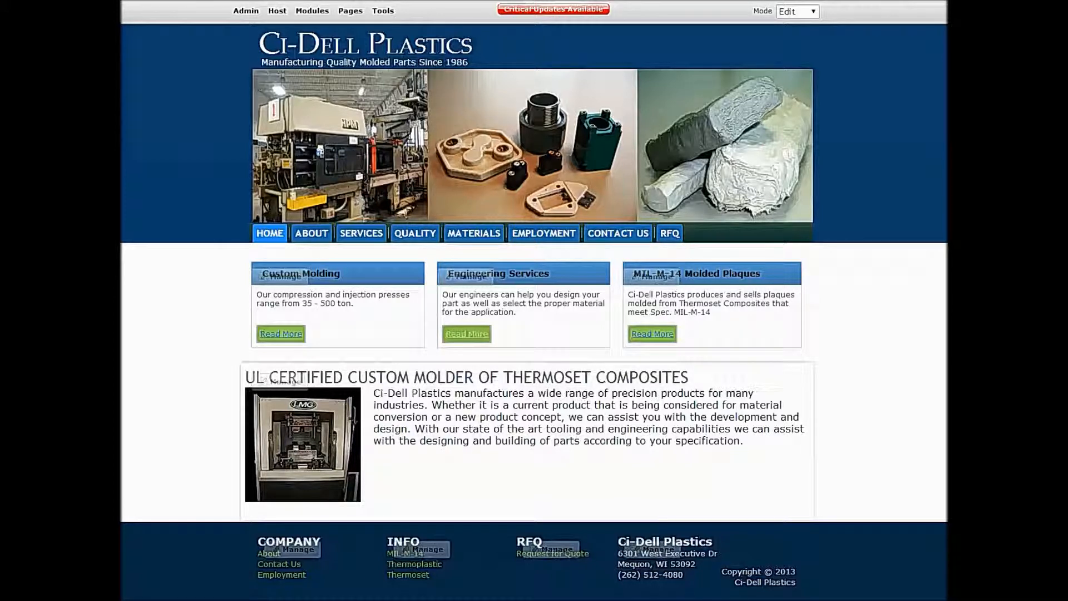
# - Switch the home page to Layout mode and move the UL Certified Custom Molder module to TopPane
pyautogui.click(797, 11)
pyautogui.click(790, 23)
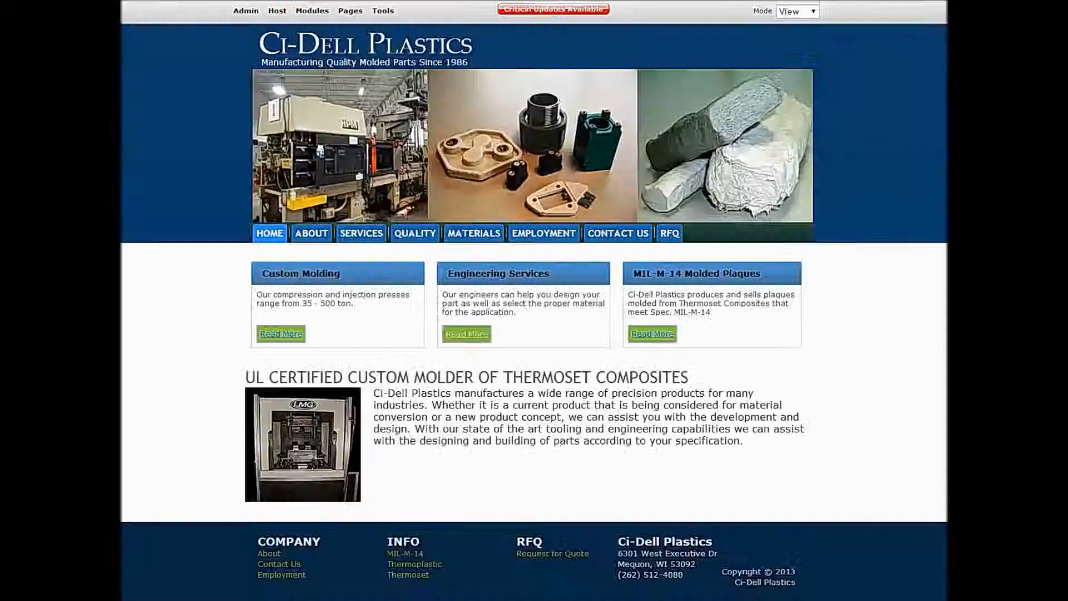
pyautogui.click(797, 11)
pyautogui.click(790, 44)
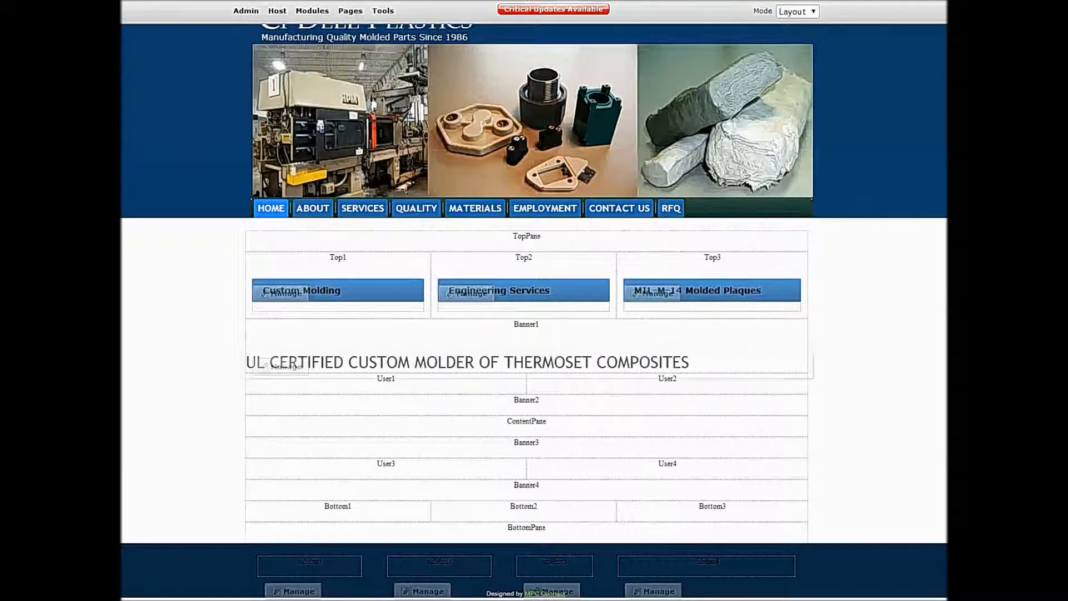
pyautogui.moveTo(281, 367)
pyautogui.click(293, 198)
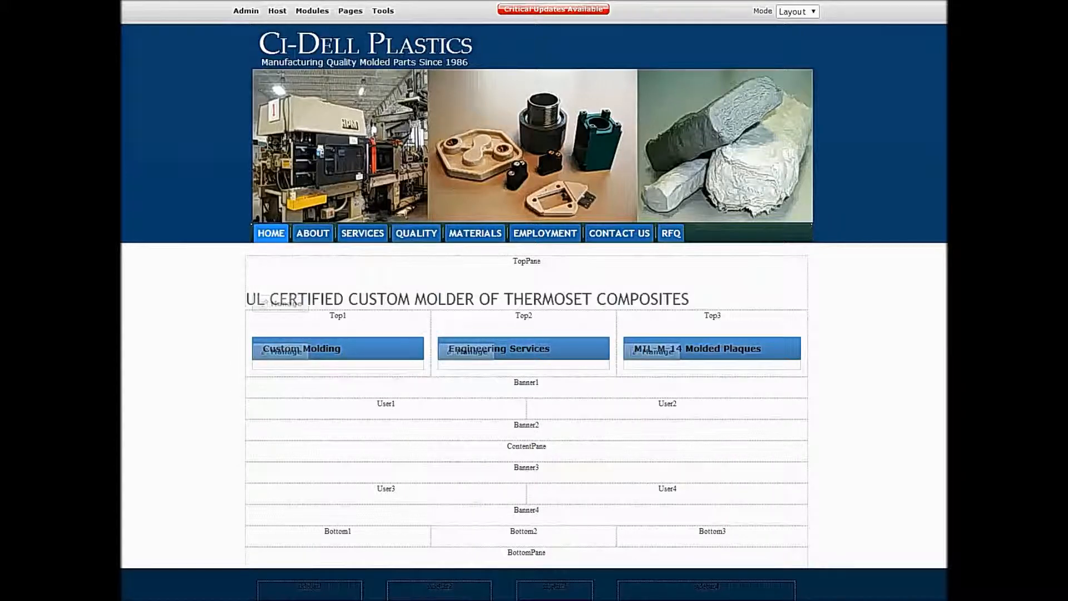
# - Move the Custom Molding, Engineering Services and MIL-M-14 Molded Plaques modules to Bottom1, Bottom2 and Bottom3 respectively
pyautogui.moveTo(281, 351)
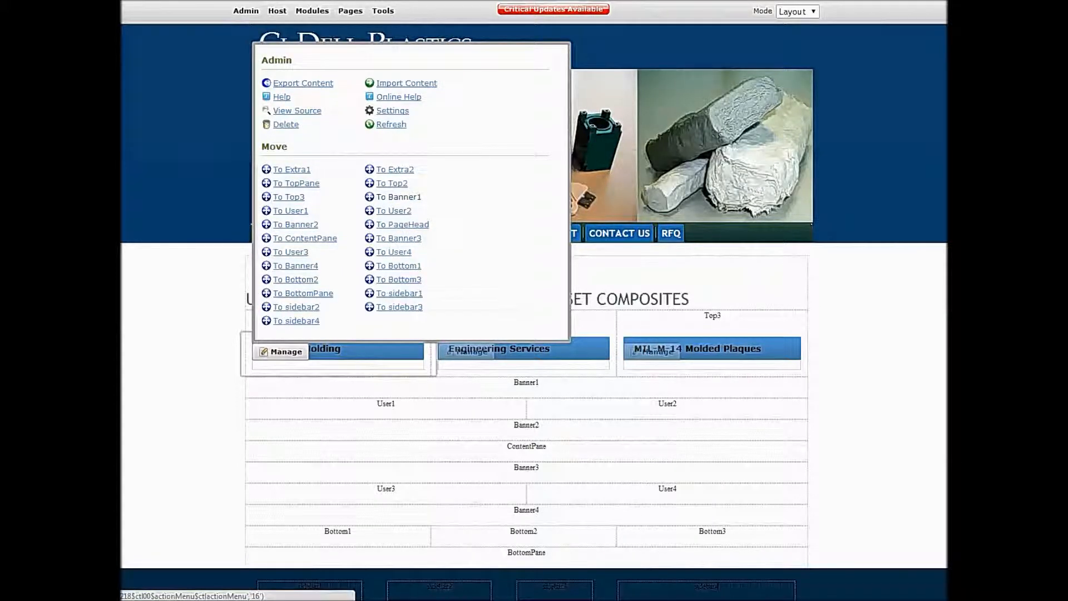
pyautogui.click(399, 266)
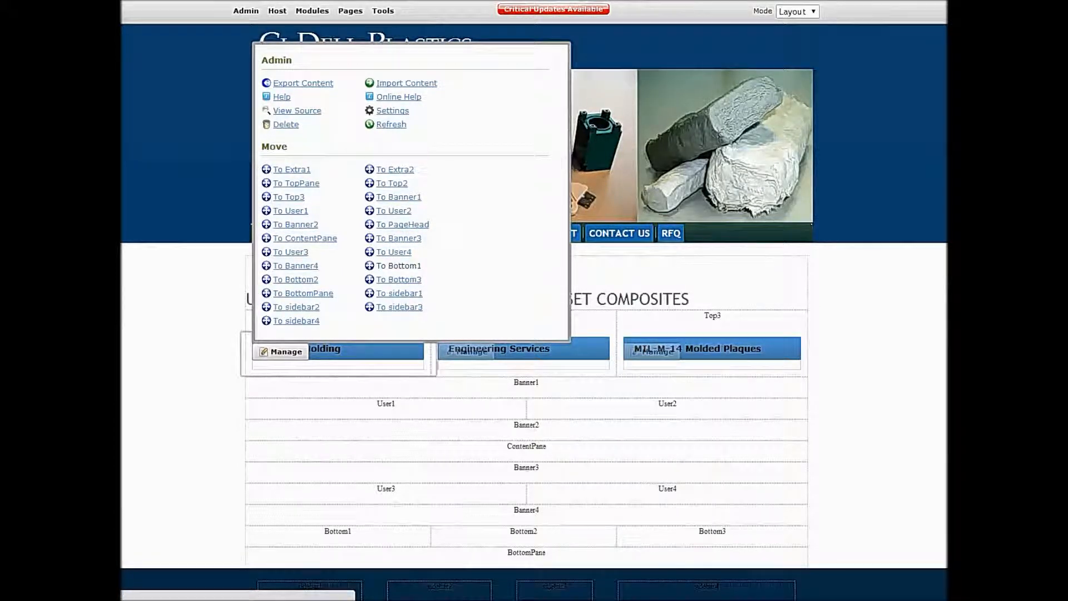
pyautogui.moveTo(466, 352)
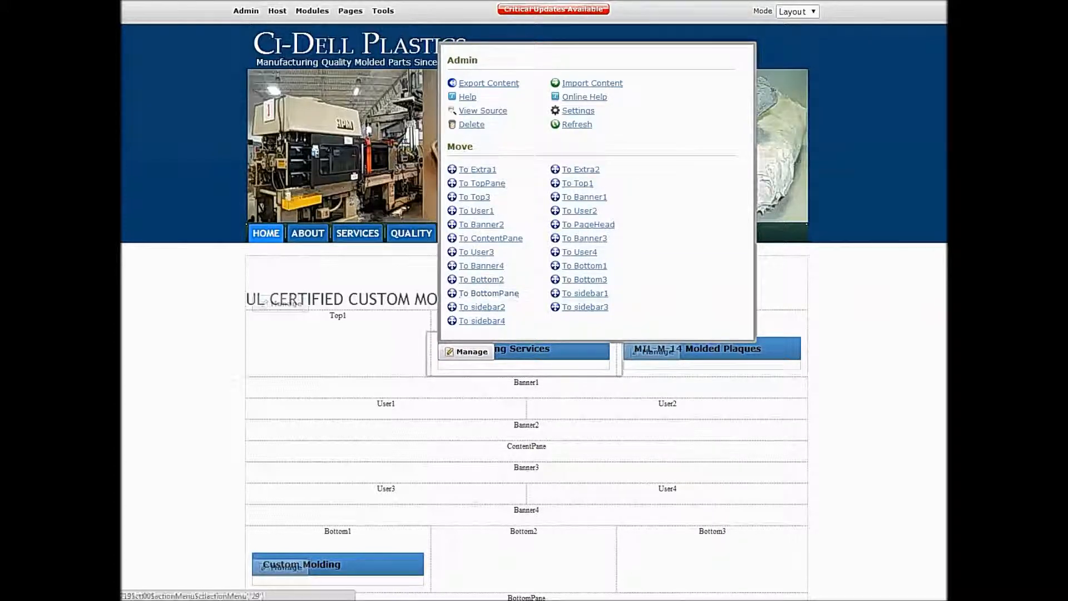
pyautogui.click(482, 279)
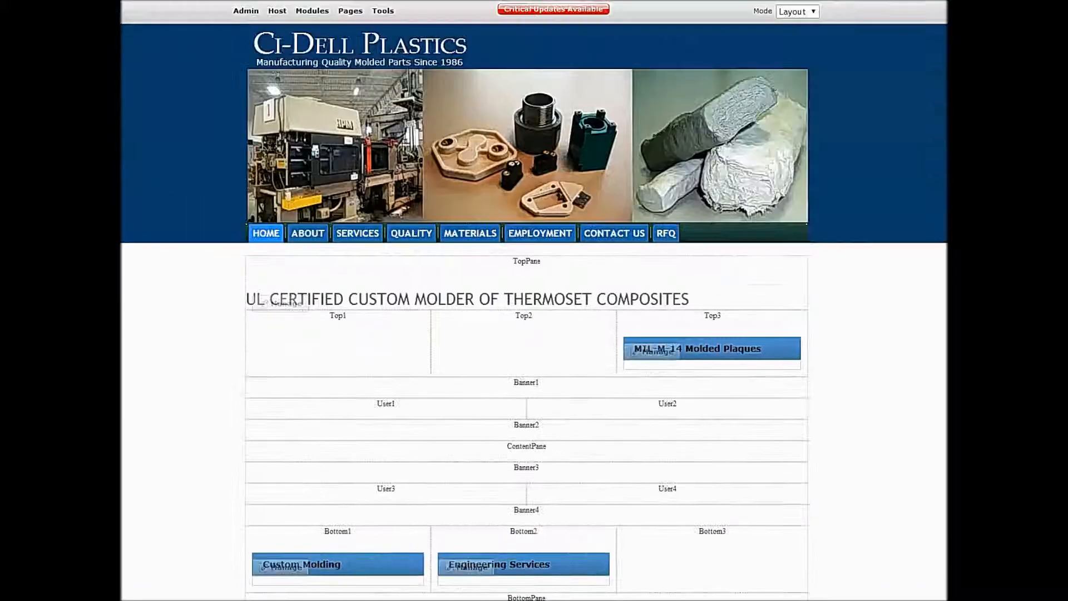
pyautogui.moveTo(652, 352)
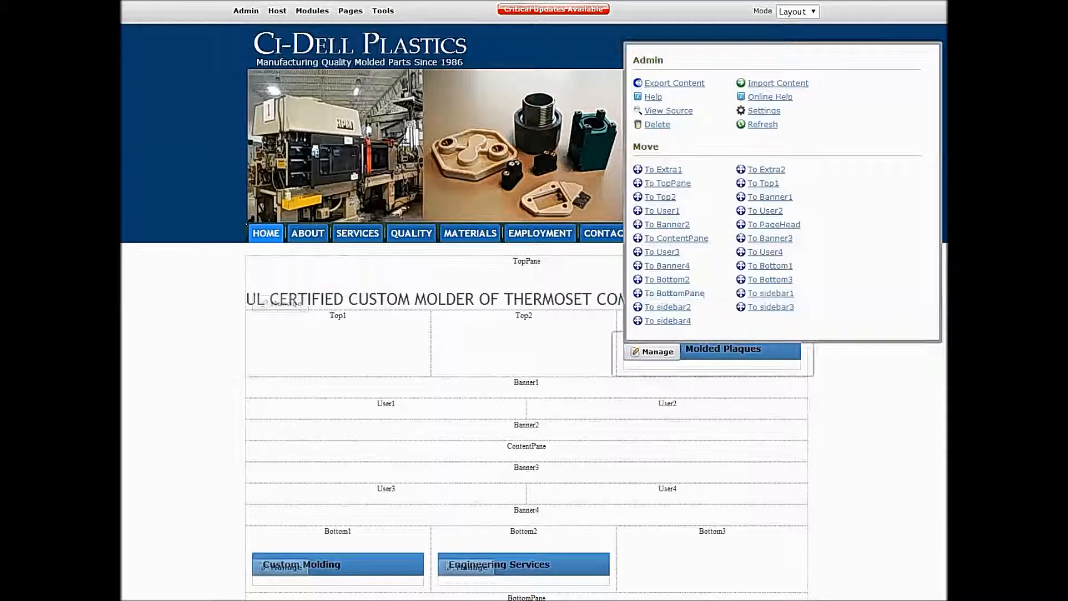
pyautogui.click(770, 279)
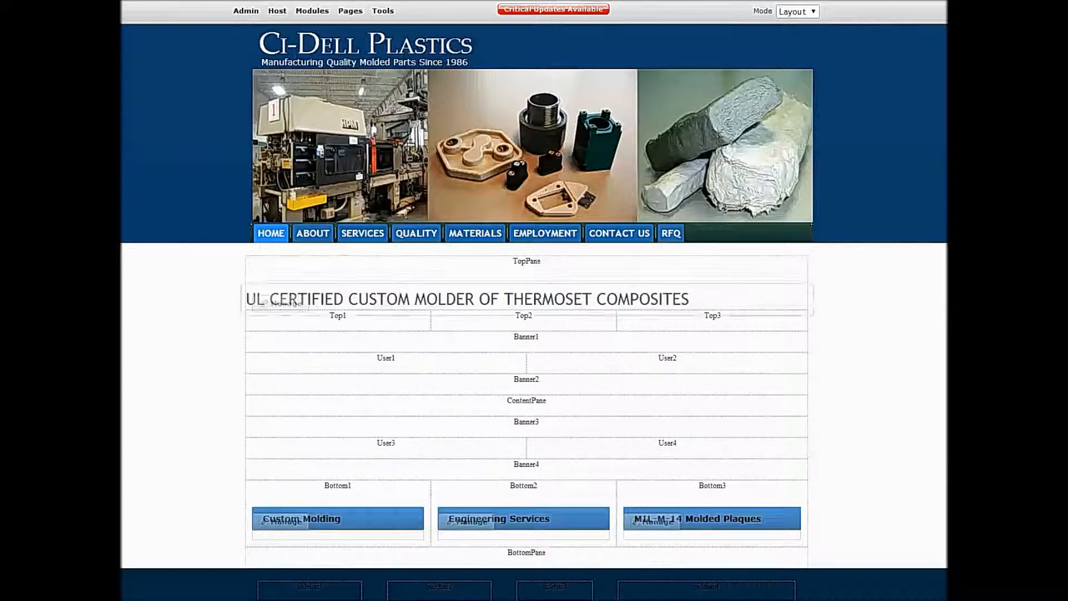
# - Move the UL Certified Custom Molder module to the User1 pane and return the page to Edit mode
pyautogui.moveTo(280, 304)
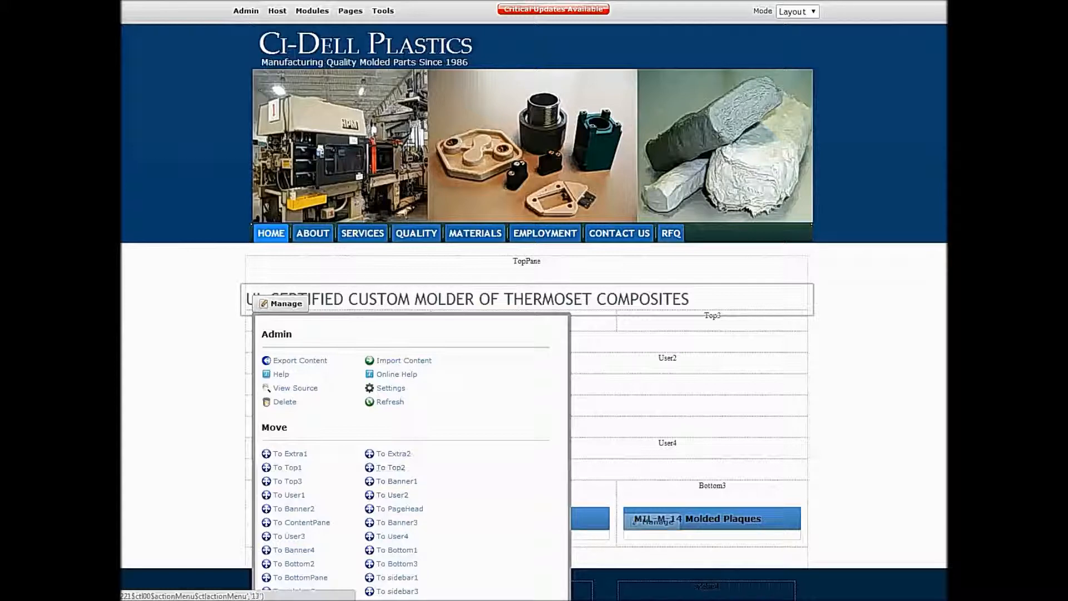
pyautogui.click(288, 495)
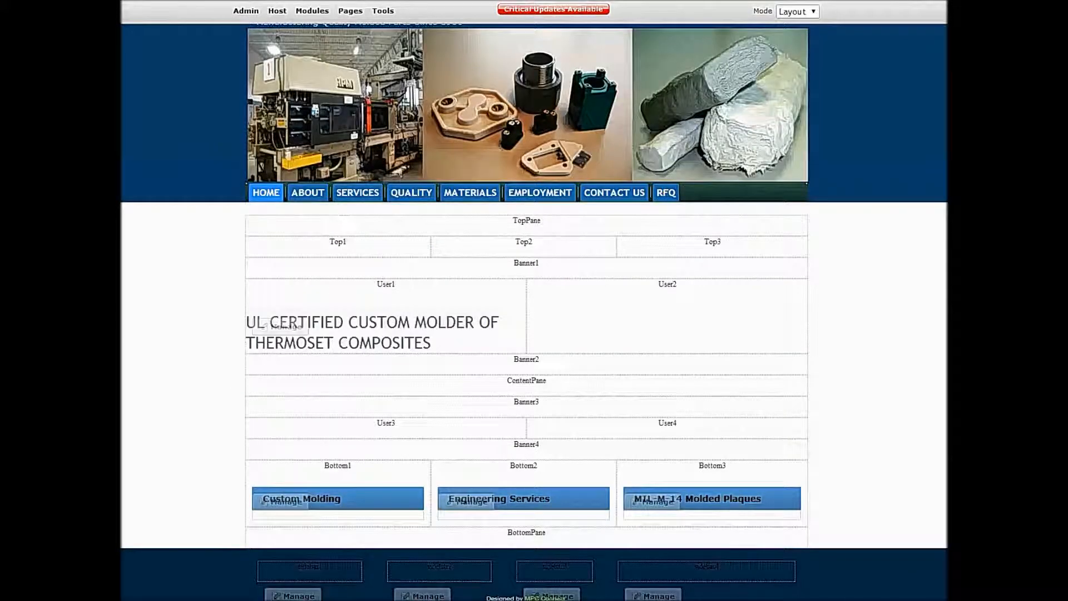
pyautogui.click(798, 11)
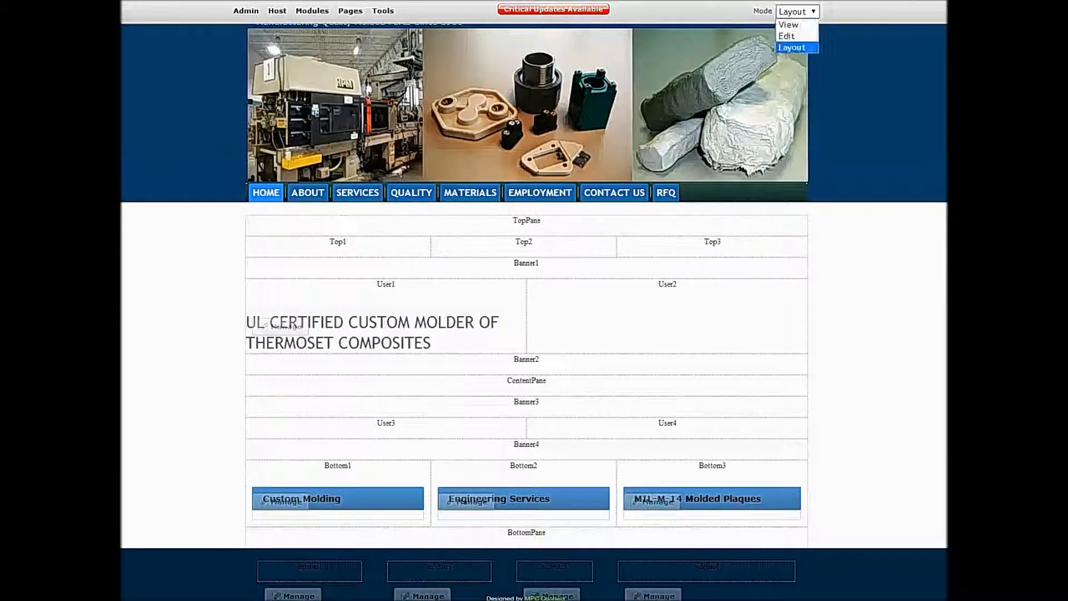
pyautogui.click(790, 33)
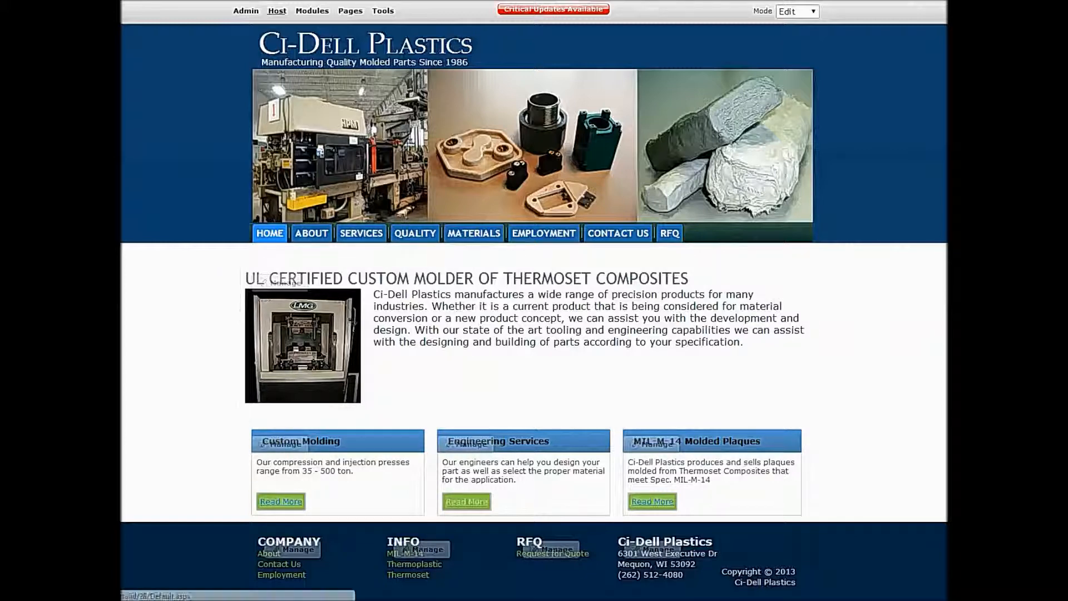
# - Start a new module for the page, choosing ImageRotator from All Categories
pyautogui.moveTo(277, 11)
pyautogui.moveTo(312, 11)
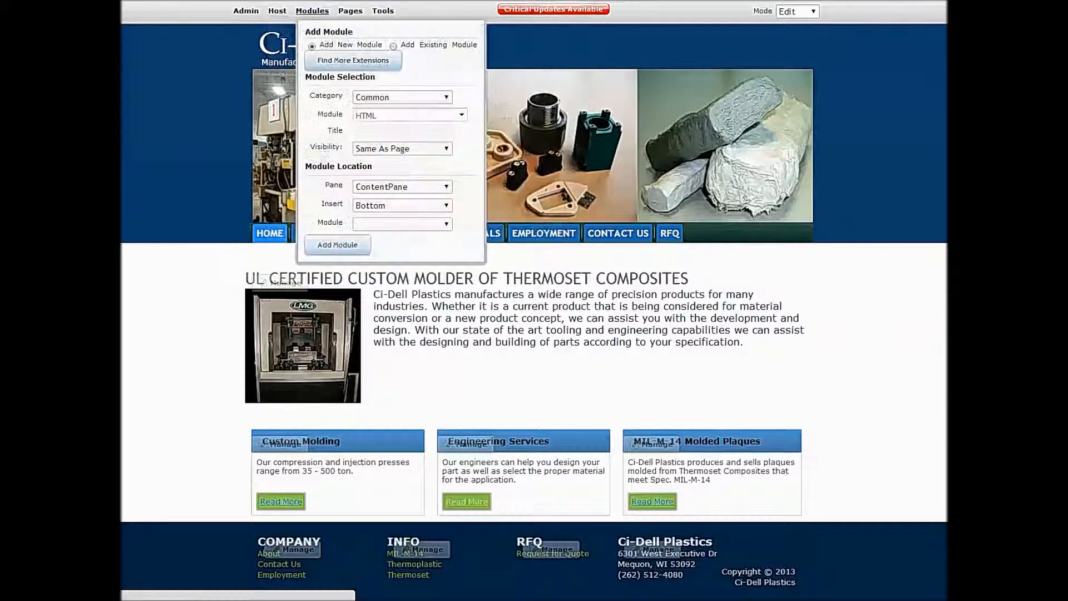
pyautogui.click(403, 97)
pyautogui.click(382, 134)
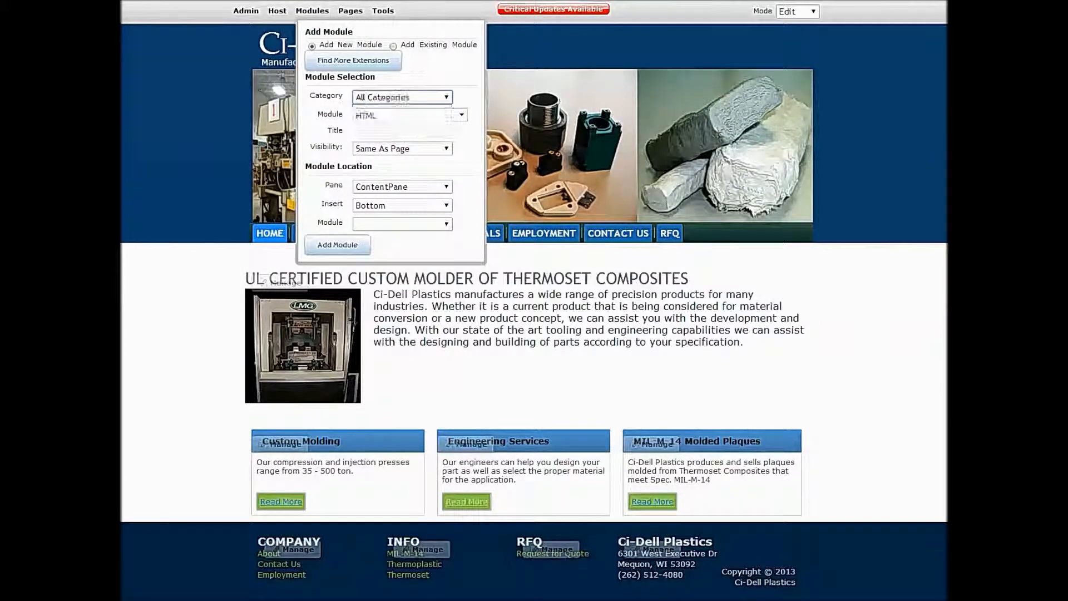
pyautogui.click(410, 111)
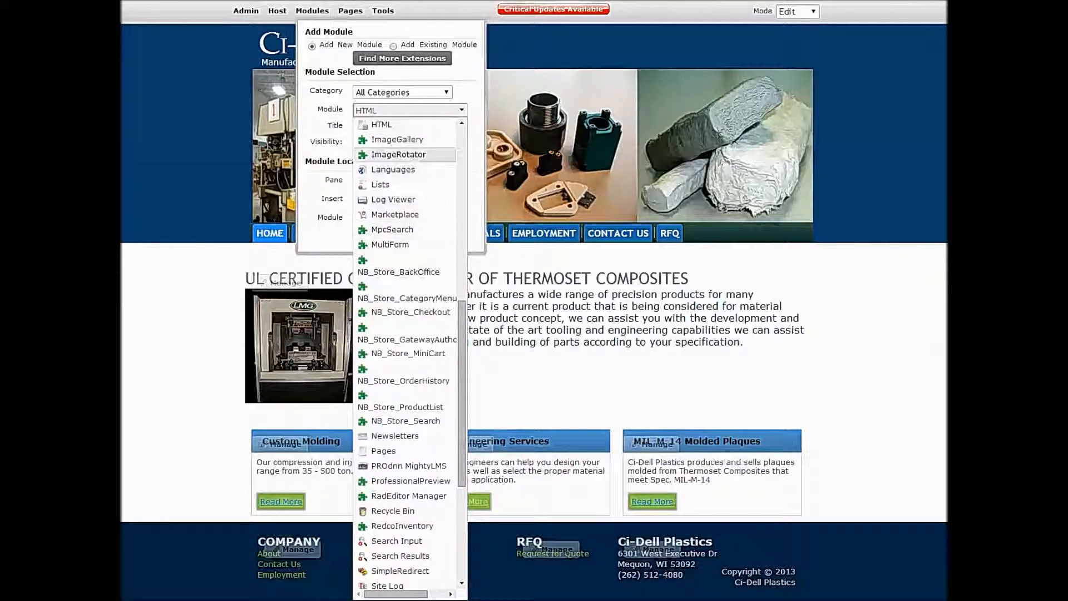
pyautogui.click(399, 154)
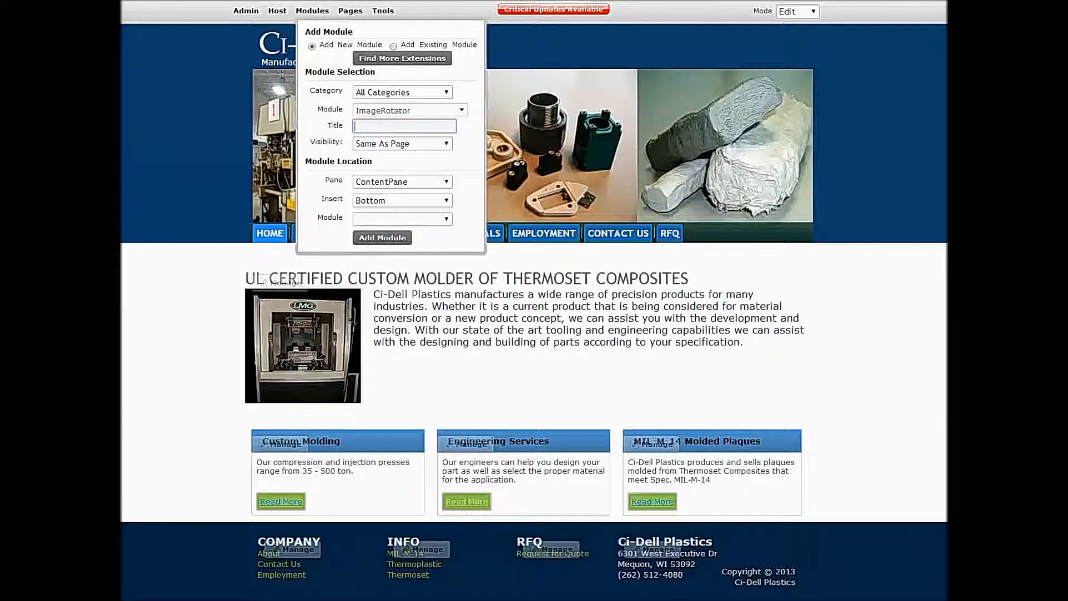
# - Title the new module ImageRotator and add it to the User2 pane
pyautogui.write('Image')
pyautogui.click(402, 182)
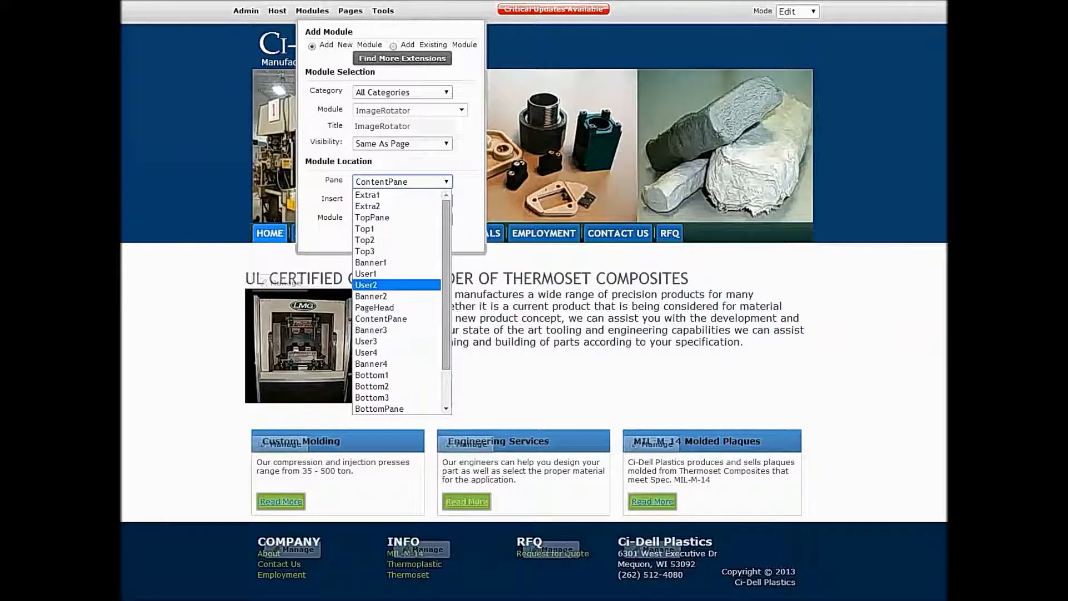
pyautogui.click(384, 284)
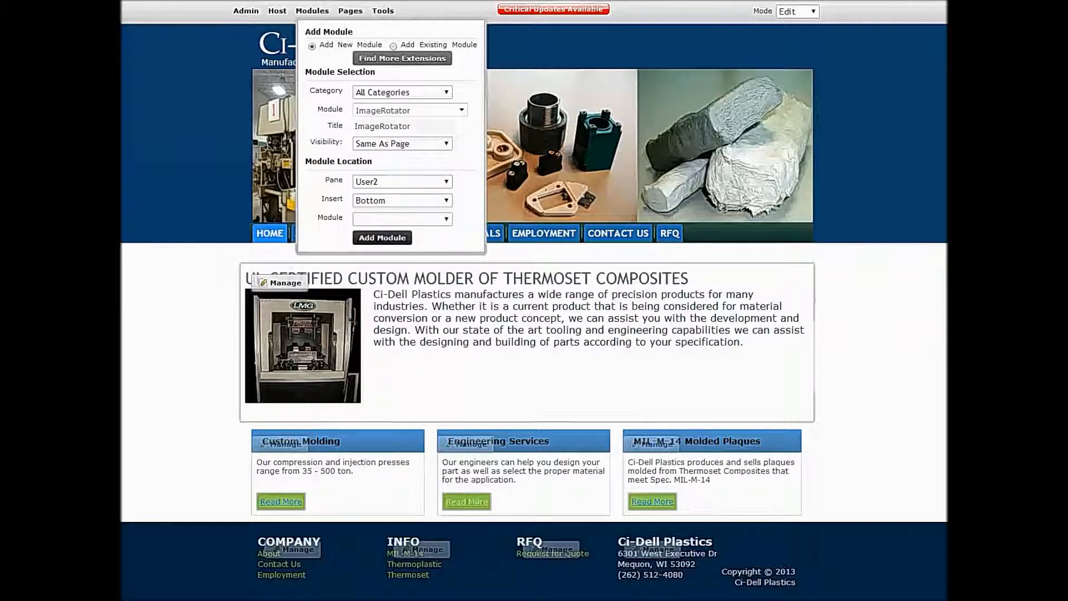
pyautogui.click(392, 238)
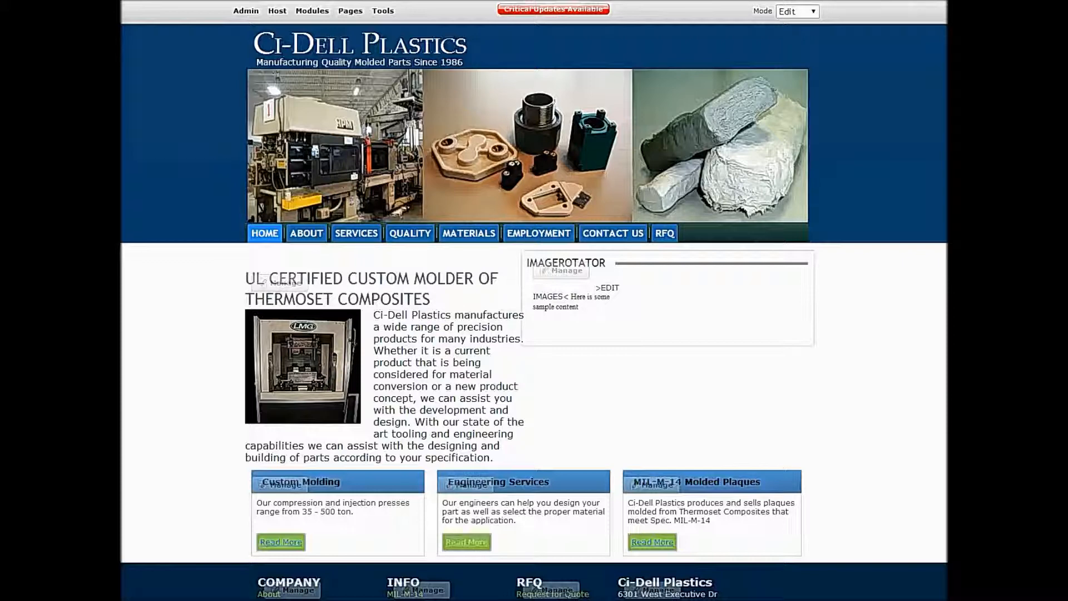
# - Set the ImageRotator module's container to Host: DarkKnight - Invisible in its page settings and save the change
pyautogui.moveTo(562, 271)
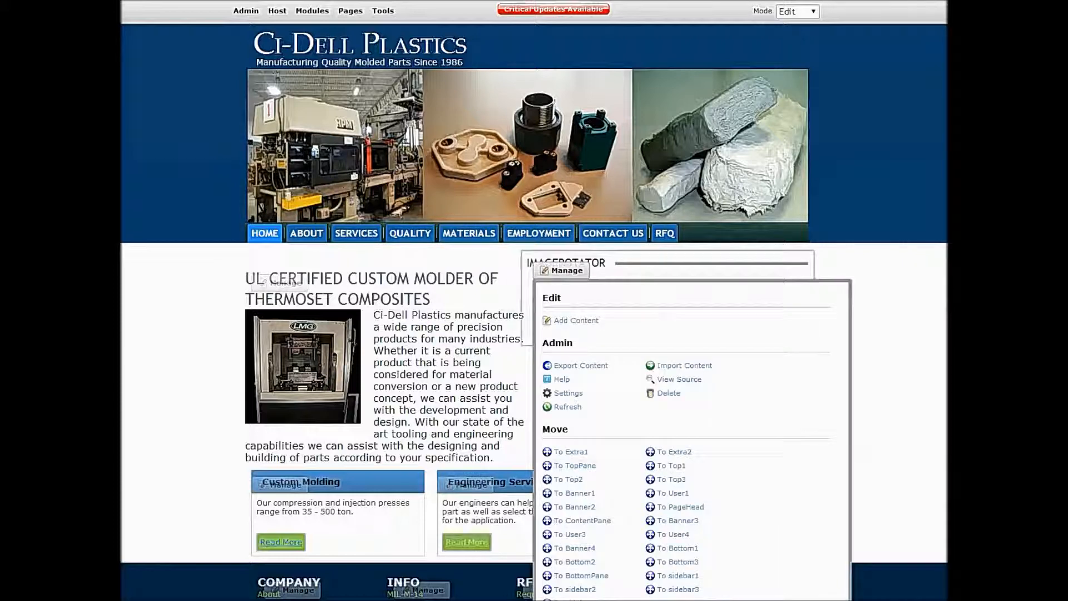
pyautogui.click(567, 391)
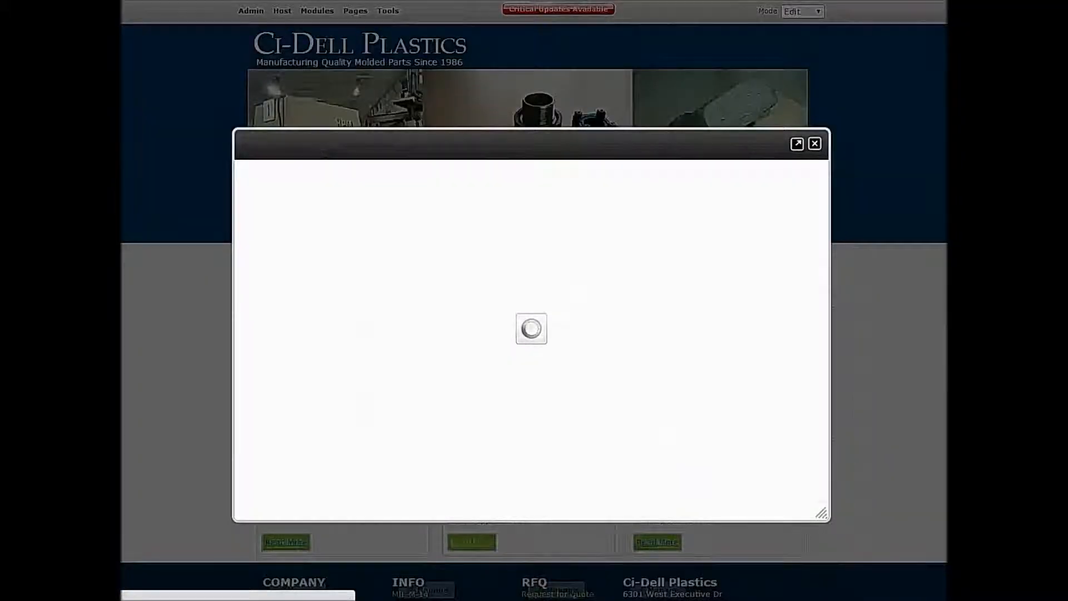
pyautogui.click(406, 190)
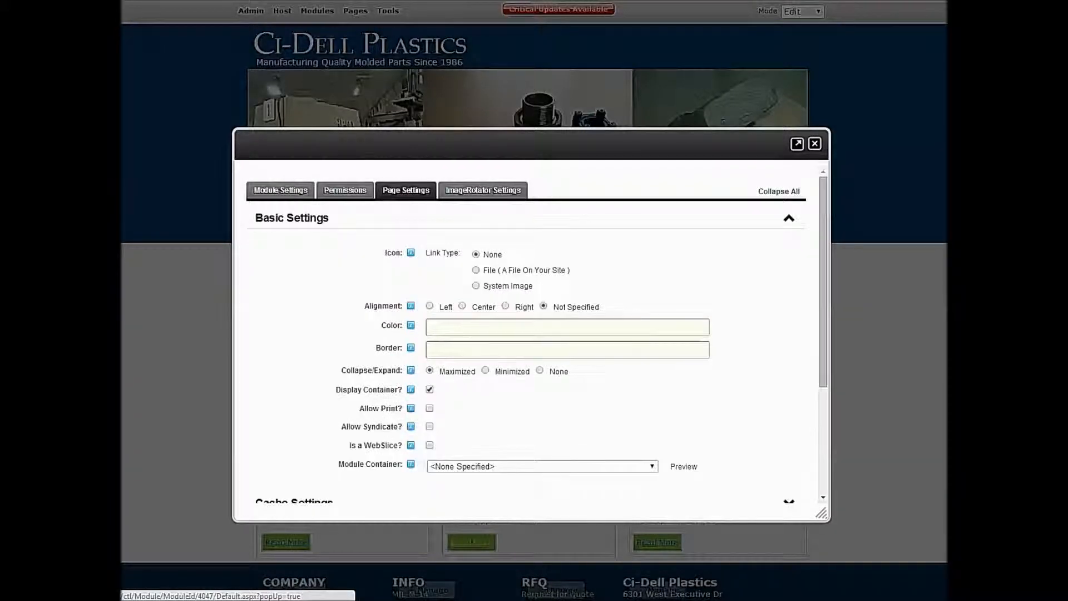
pyautogui.scroll(-2, 529, 333)
pyautogui.click(542, 341)
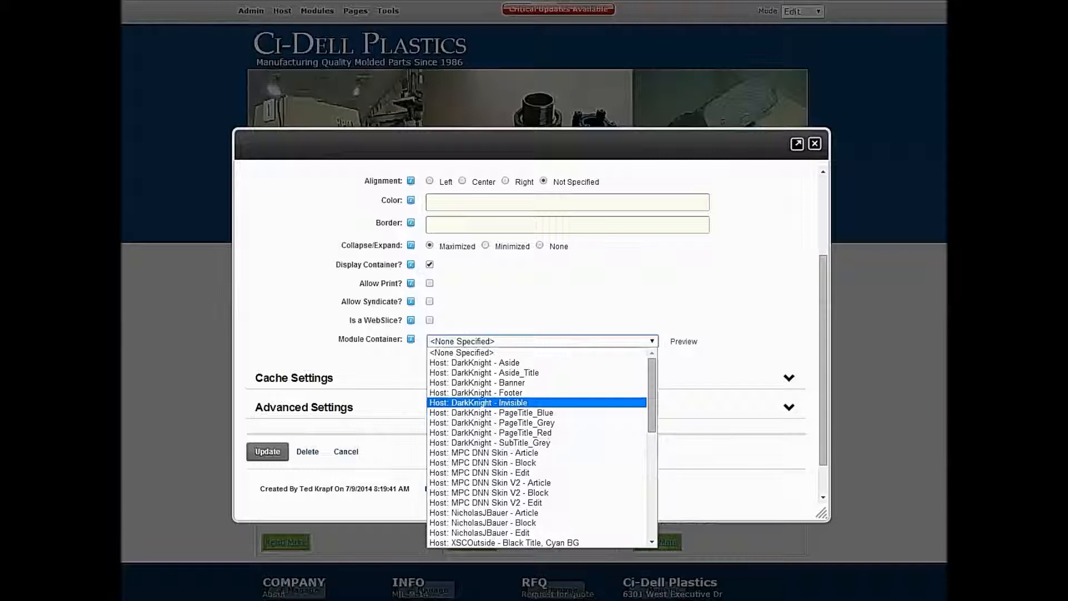
pyautogui.click(478, 403)
pyautogui.click(267, 452)
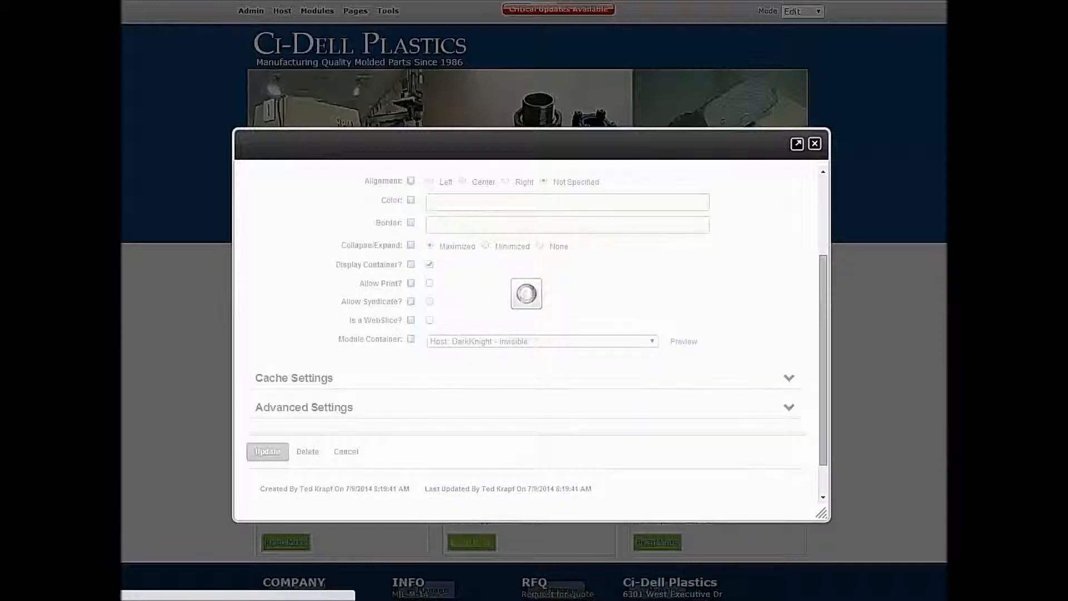
pyautogui.scroll(-2, 526, 345)
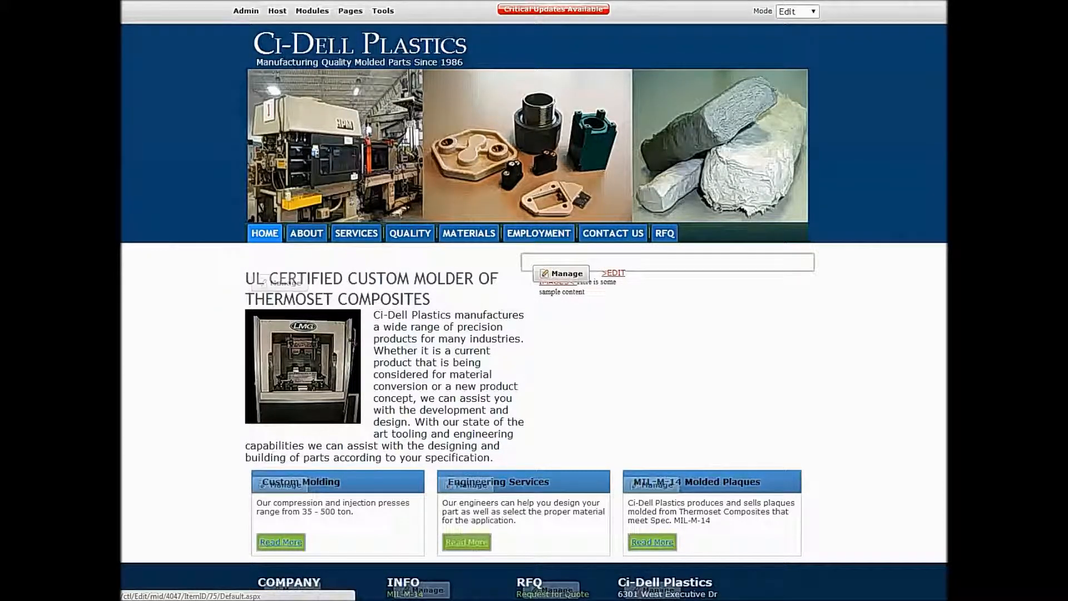
# - Open the ImageRotator content for editing and delete its sample text
pyautogui.click(615, 273)
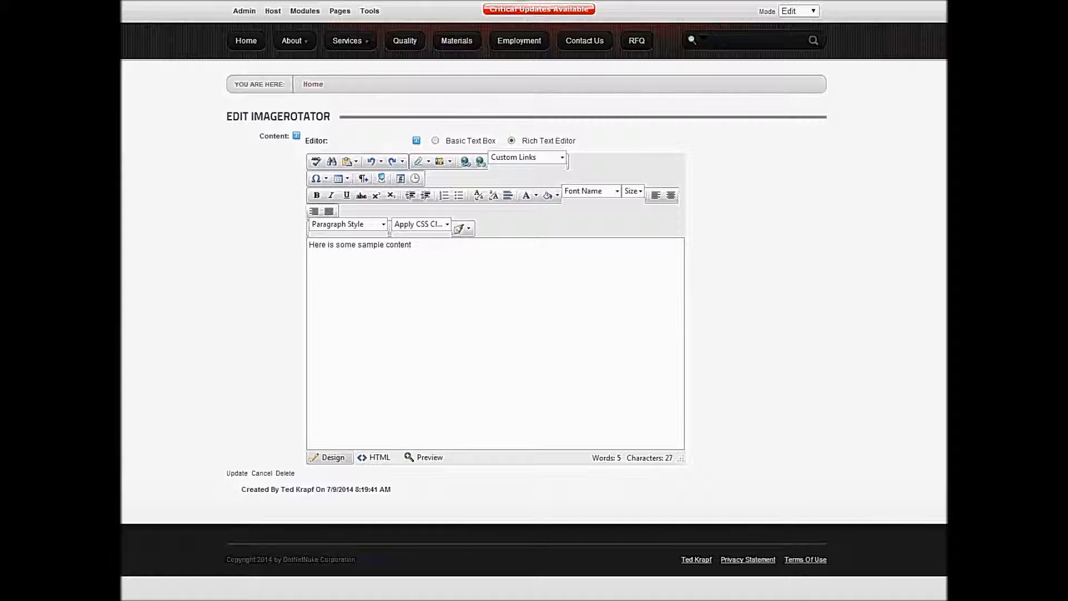
pyautogui.hotkey('ctrl', 'a')
pyautogui.press('Delete')
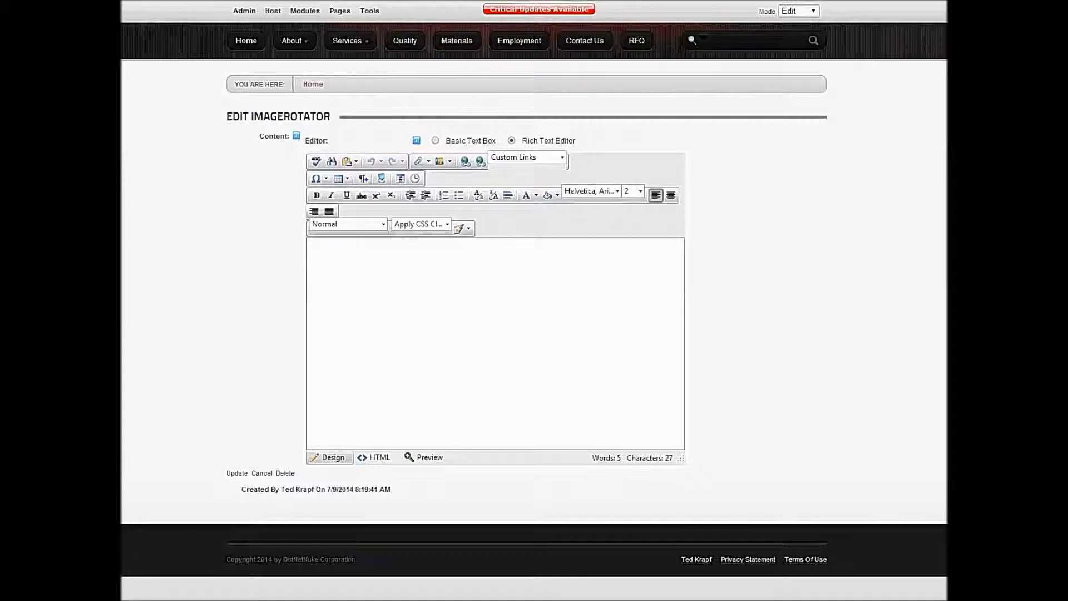
# - Browse to the Images folder in the Image Manager and create a new folder named ImageRotator in it
pyautogui.click(429, 162)
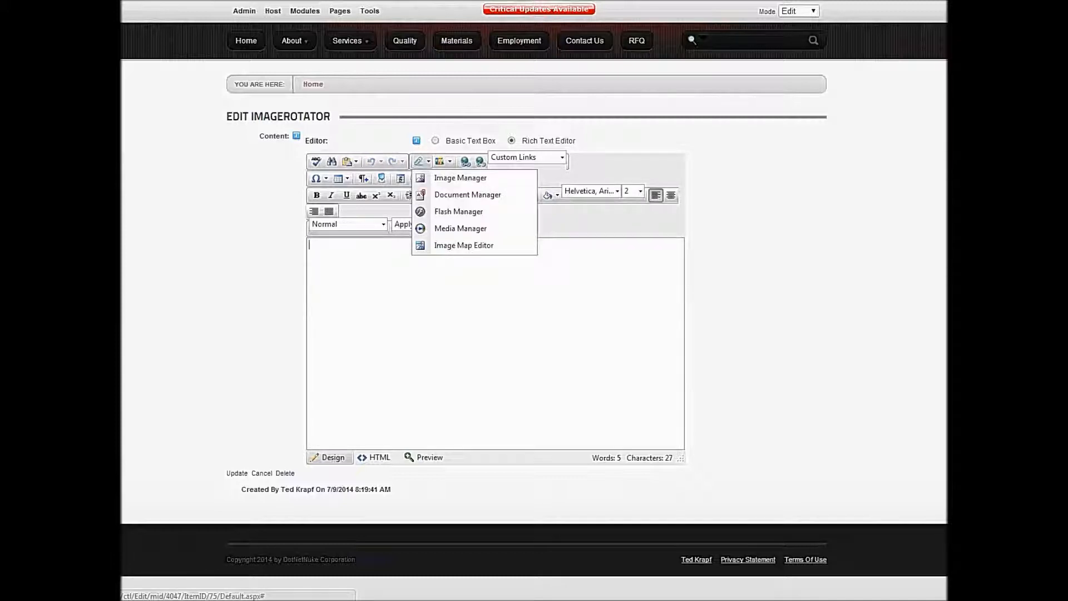
pyautogui.click(445, 176)
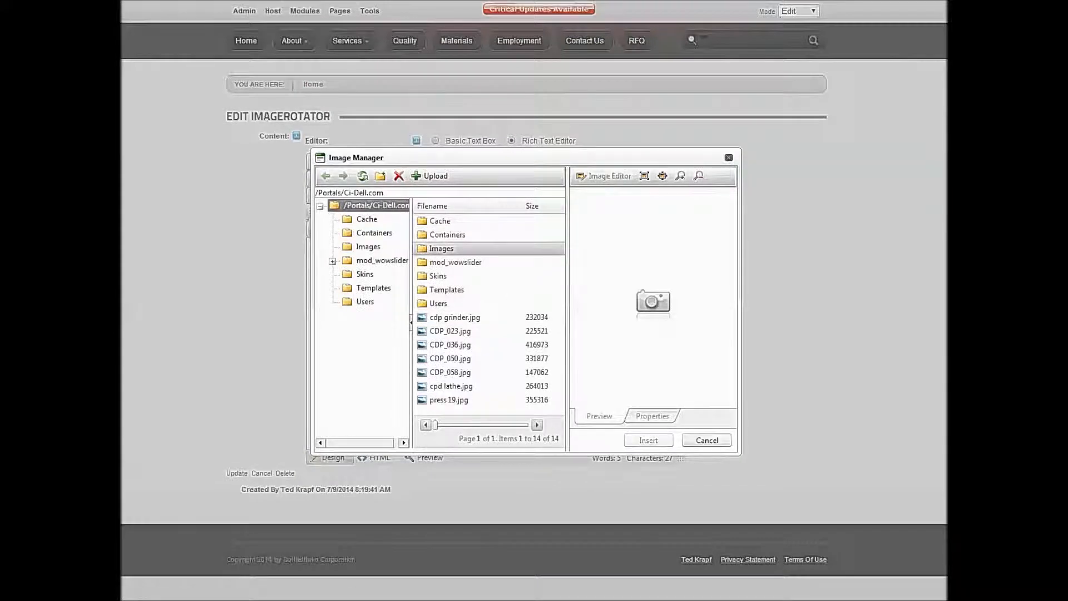
pyautogui.doubleClick(441, 248)
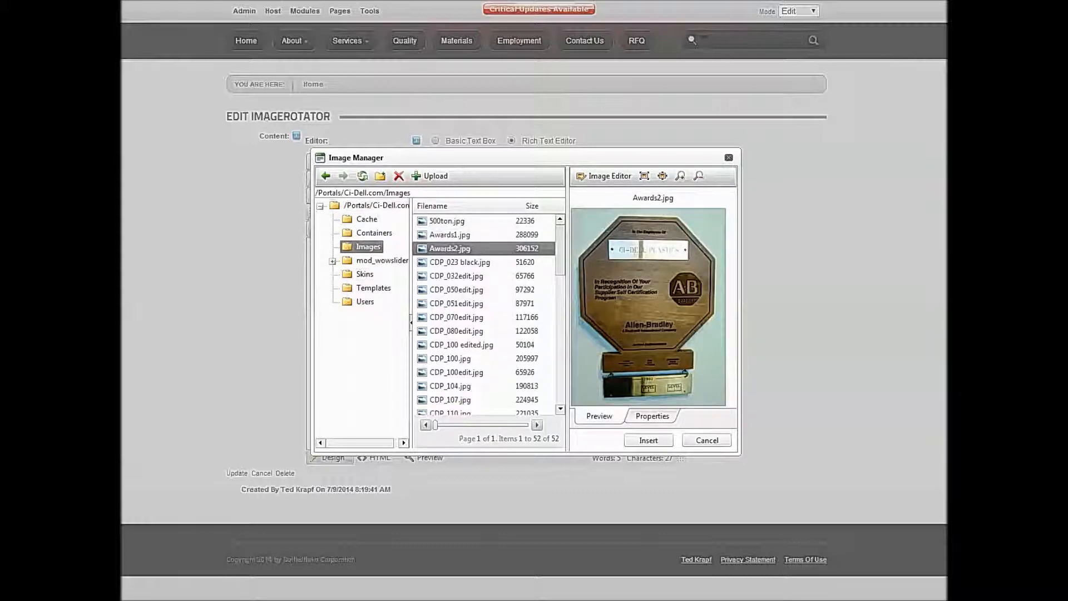
pyautogui.click(380, 176)
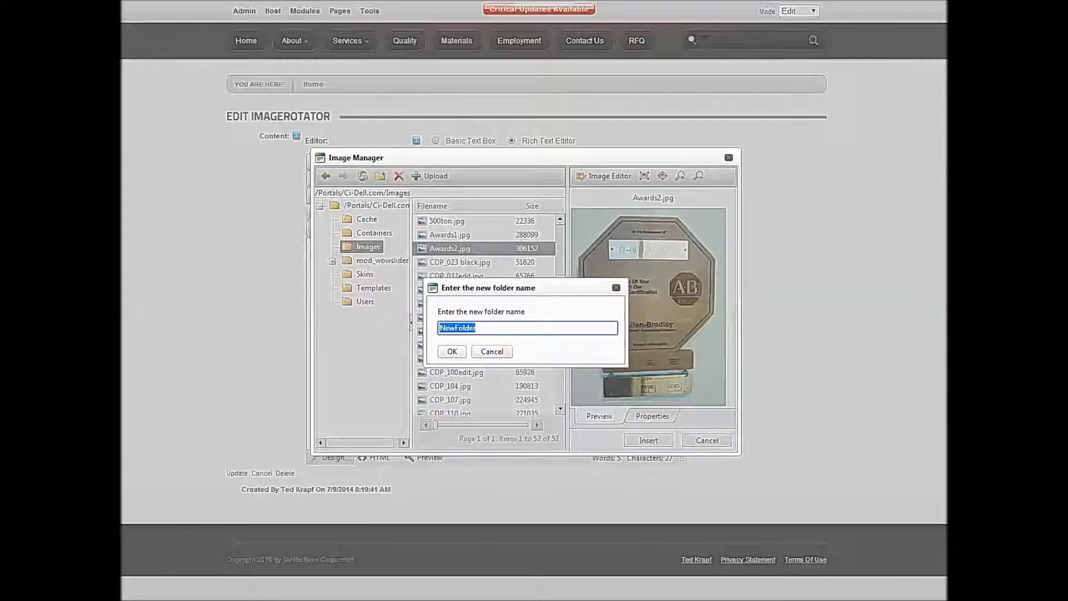
pyautogui.write('ImageRotator')
pyautogui.press('Return')
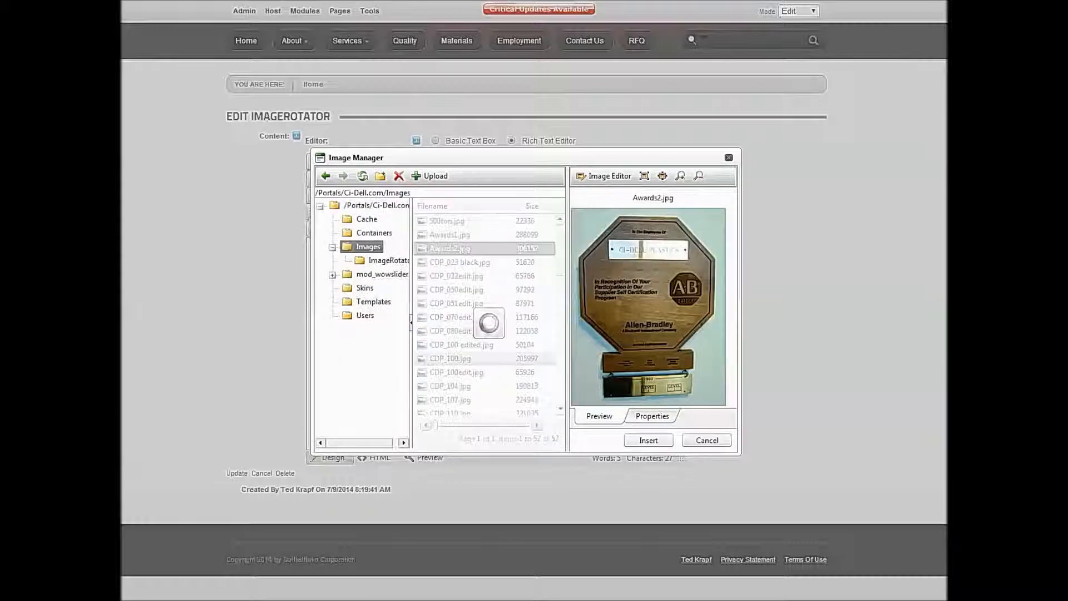
# - Open the new ImageRotator folder and start an upload into it with a fourth file slot added
pyautogui.click(388, 260)
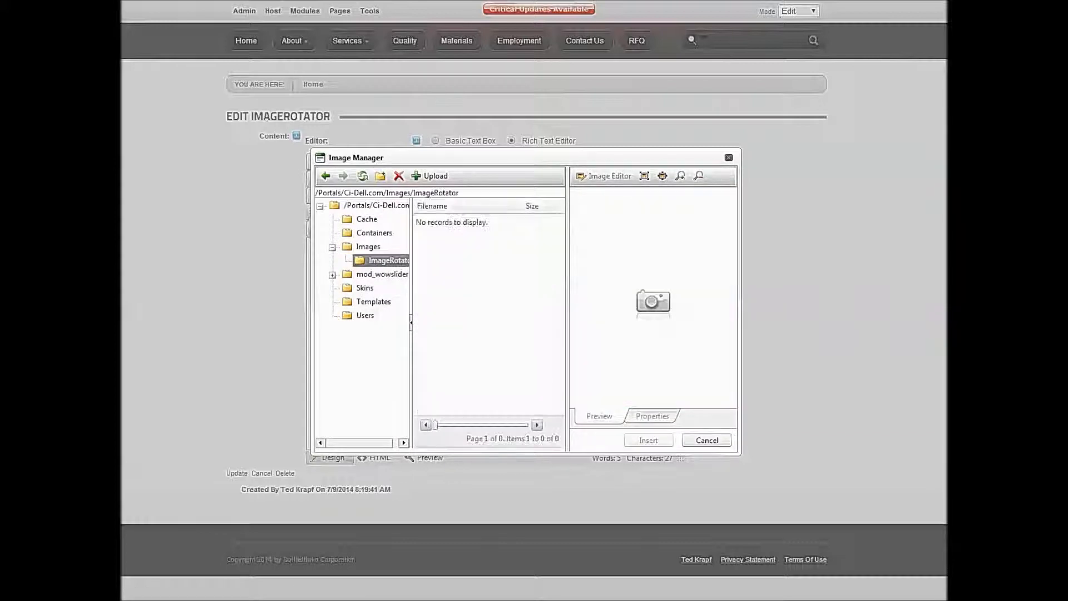
pyautogui.click(380, 176)
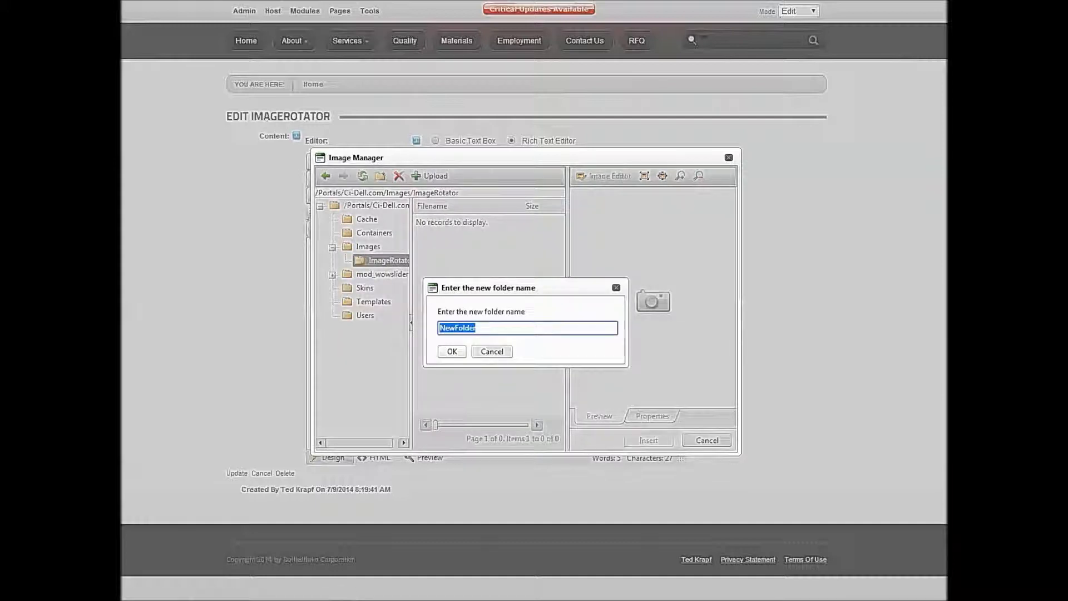
pyautogui.click(492, 351)
pyautogui.click(430, 176)
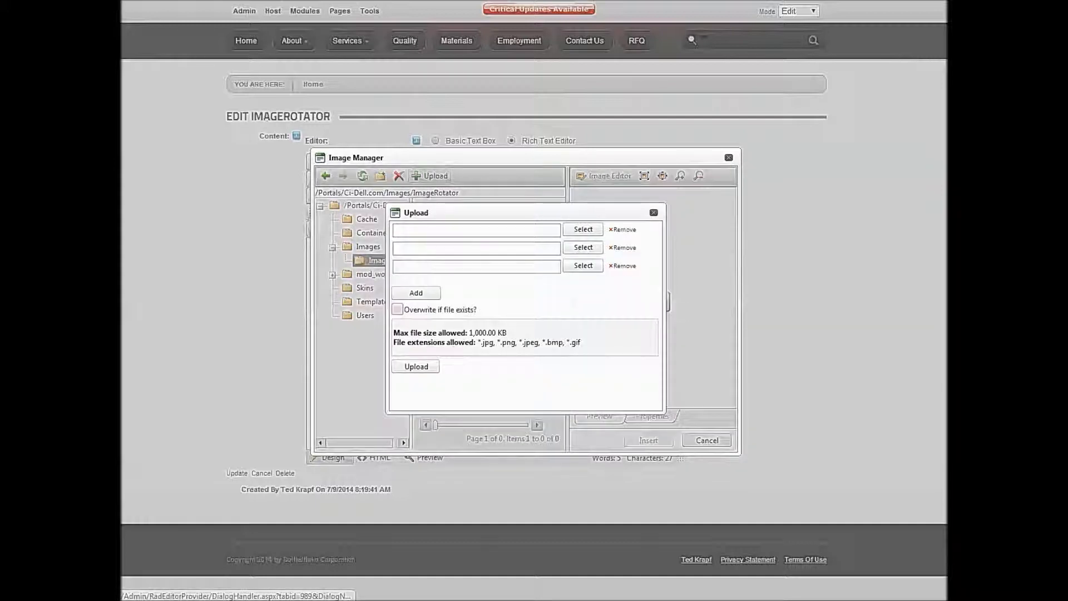
pyautogui.click(416, 293)
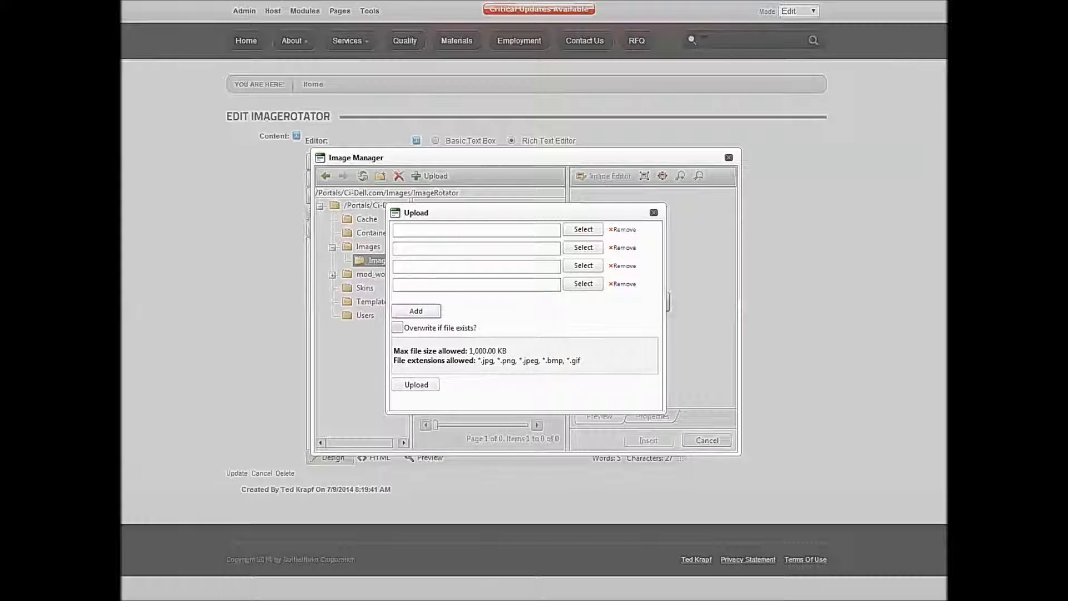
# - Select 1.jpg, 2.jpg, 3.jpg and 4.jpg in the four file slots and upload them
pyautogui.click(583, 229)
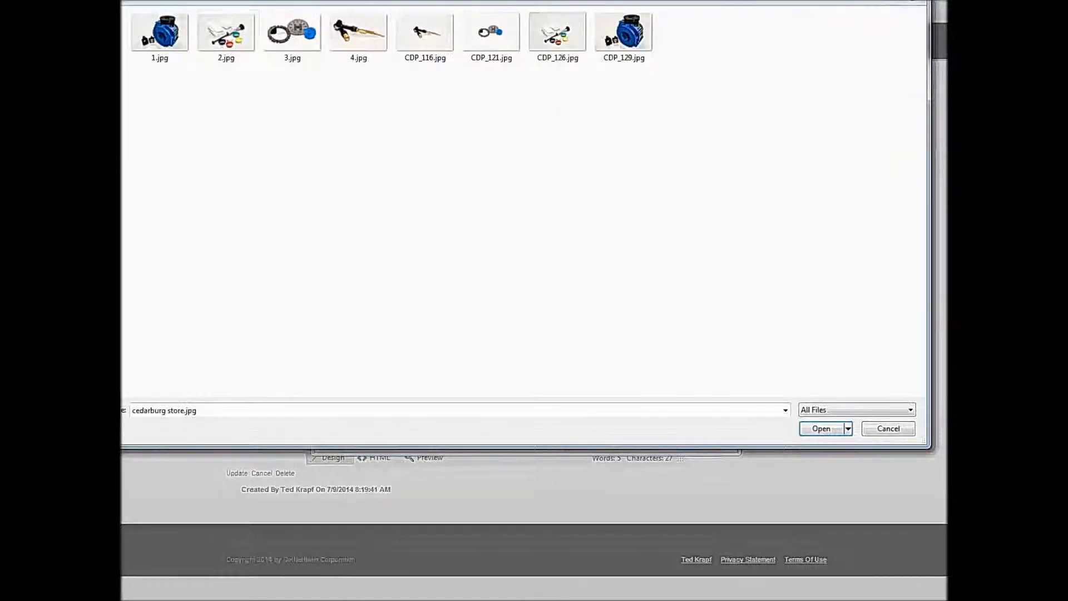
pyautogui.doubleClick(159, 33)
pyautogui.click(582, 247)
pyautogui.doubleClick(226, 34)
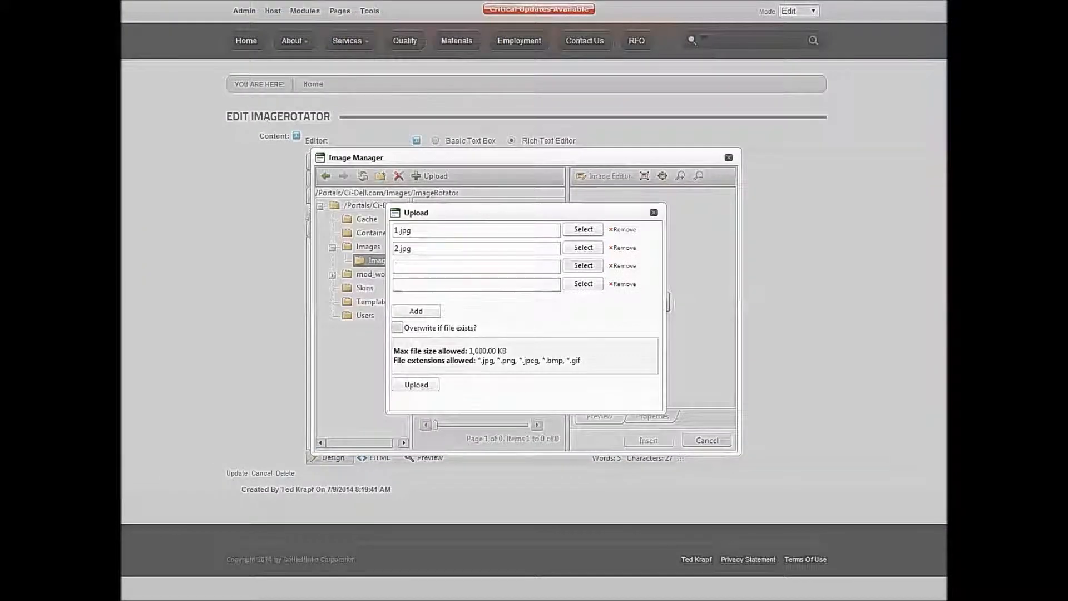
pyautogui.click(583, 265)
pyautogui.doubleClick(293, 33)
pyautogui.click(583, 283)
pyautogui.doubleClick(360, 33)
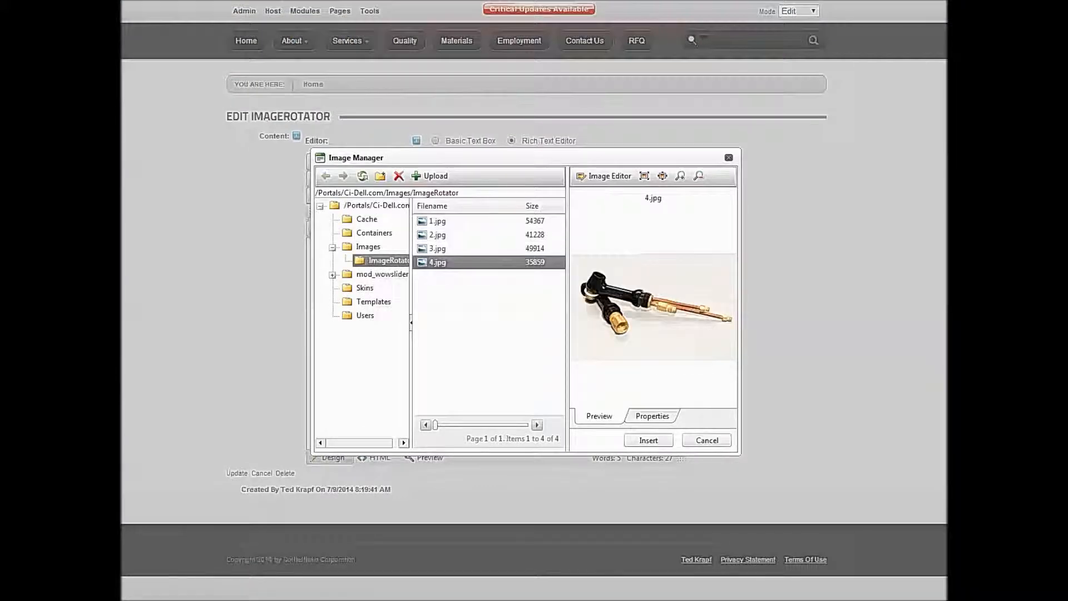
# - Insert 1.jpg into the content and duplicate its image tag in the HTML source for a total of four lines
pyautogui.click(437, 221)
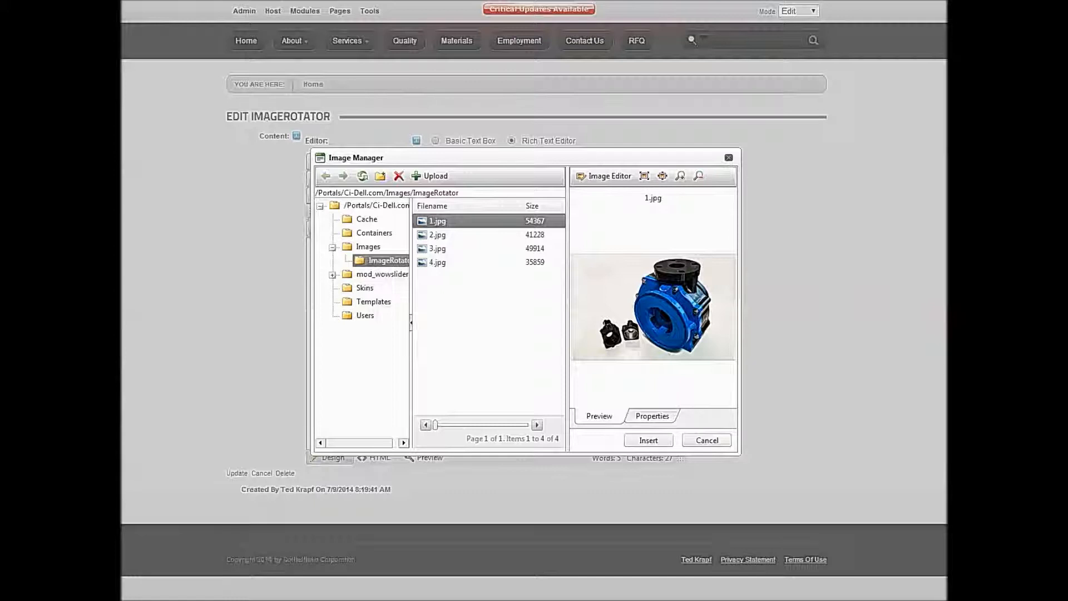
pyautogui.click(649, 440)
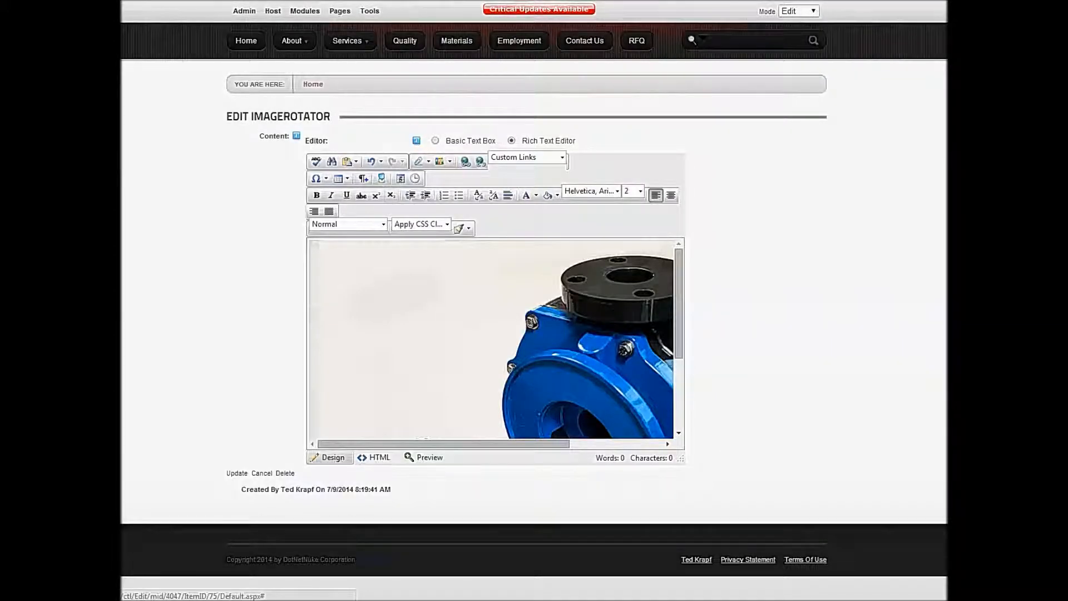
pyautogui.click(375, 457)
pyautogui.hotkey('ctrl', 'a')
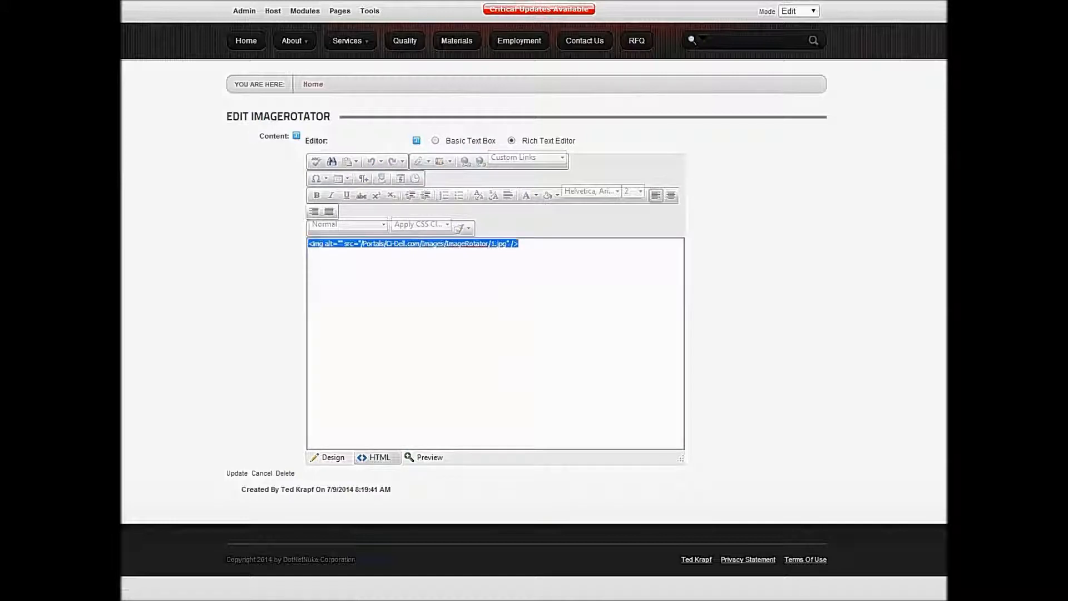
pyautogui.click(519, 244)
pyautogui.hotkey('ctrl', 'v')
pyautogui.hotkey('ctrl', 'v')
pyautogui.hotkey('ctrl', 'v')
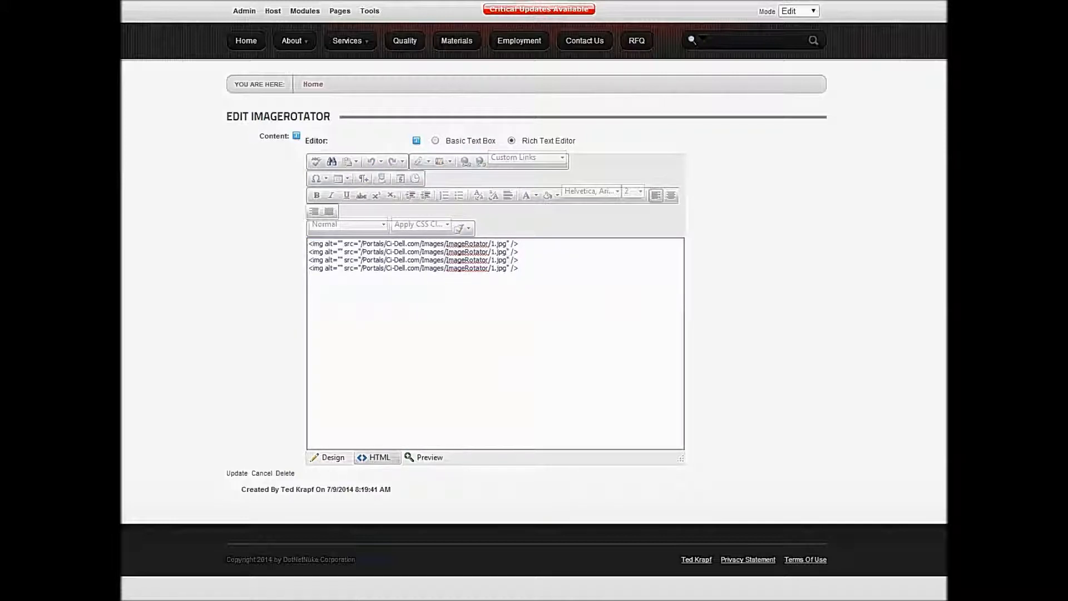
# - Change the file names in the three duplicated image tags to 2.jpg, 3.jpg and 4.jpg
pyautogui.doubleClick(492, 252)
pyautogui.write('2')
pyautogui.doubleClick(492, 268)
pyautogui.write('4')
# - Check the four images in the editor's design view and save the ImageRotator content
pyautogui.click(329, 458)
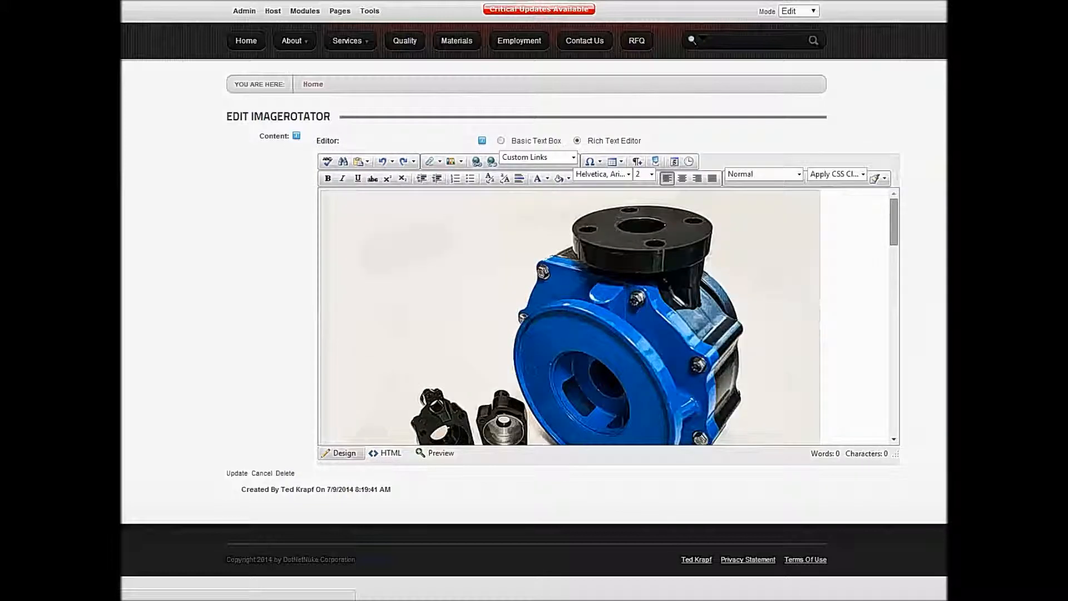
pyautogui.scroll(-15, 570, 316)
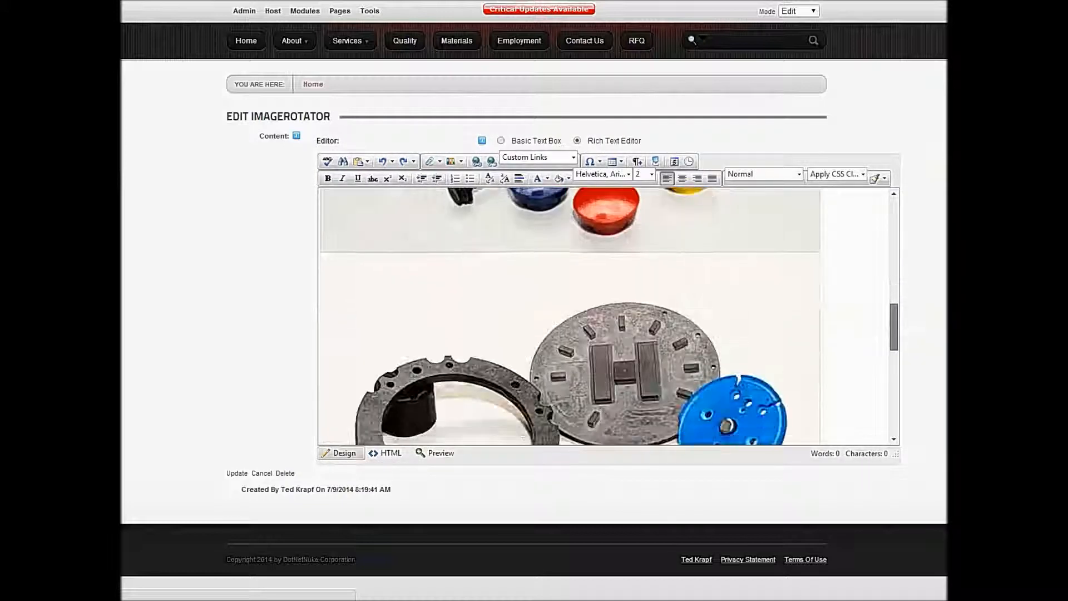
pyautogui.scroll(-12, 569, 315)
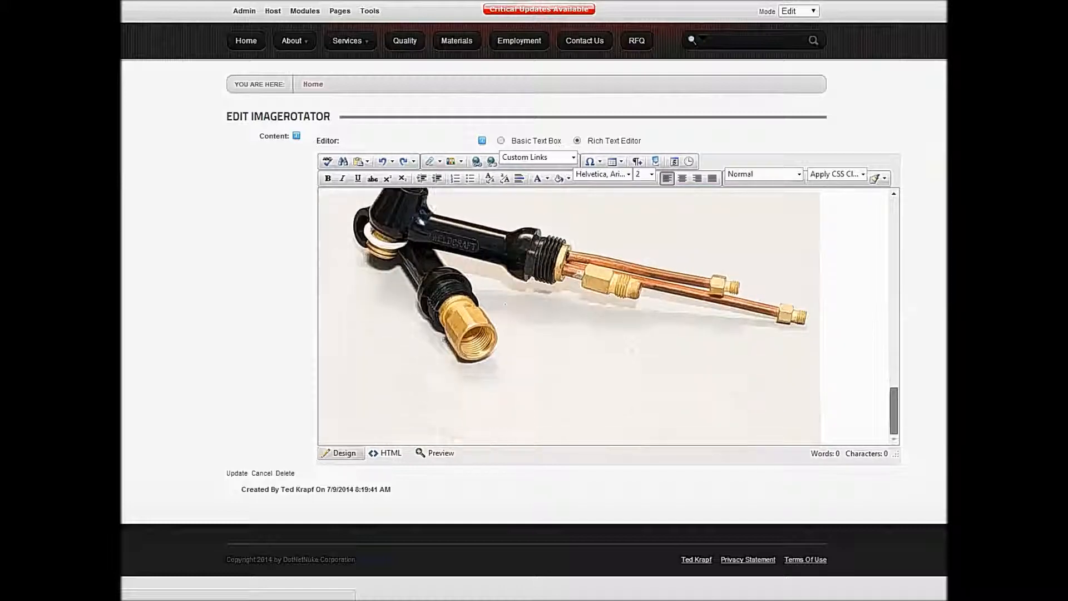
pyautogui.scroll(20, 570, 316)
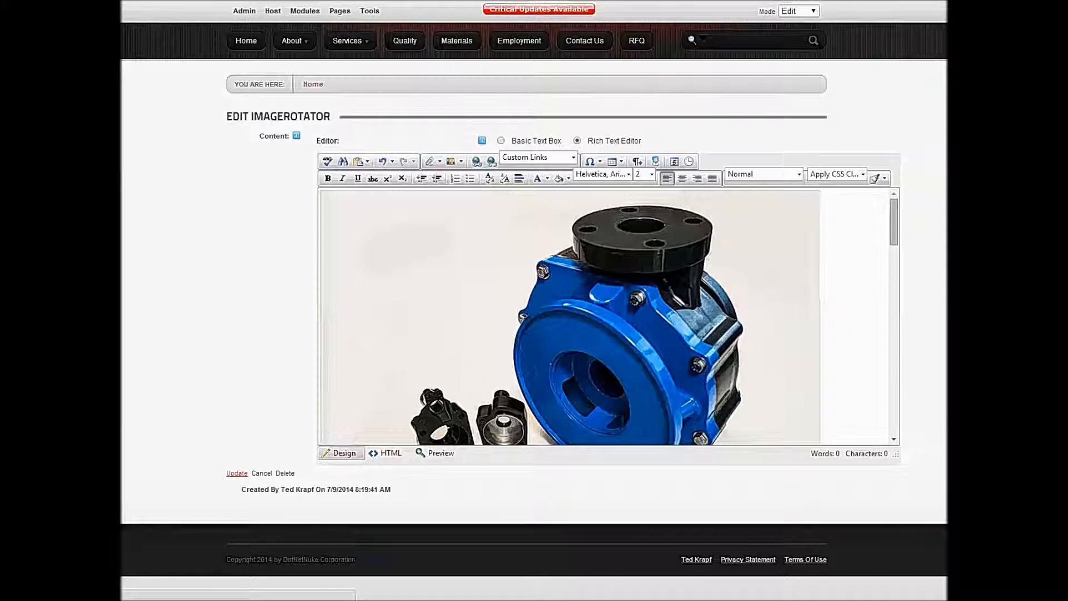
pyautogui.click(237, 472)
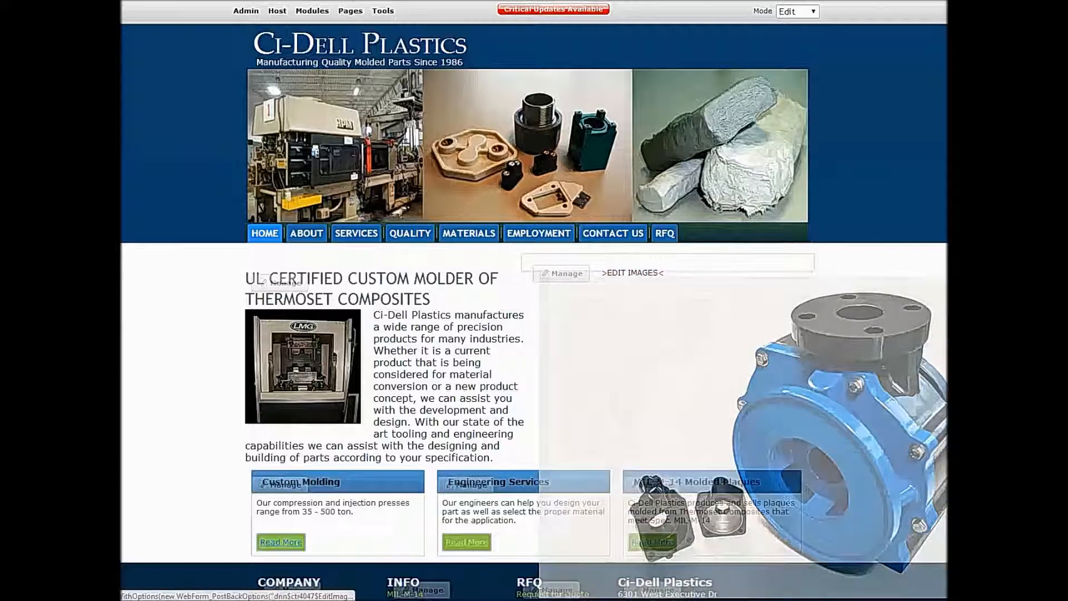
# - Set the ImageRotator's image switch delay to 3000, width to 400 and height to 266 in its module settings, and save them
pyautogui.moveTo(561, 273)
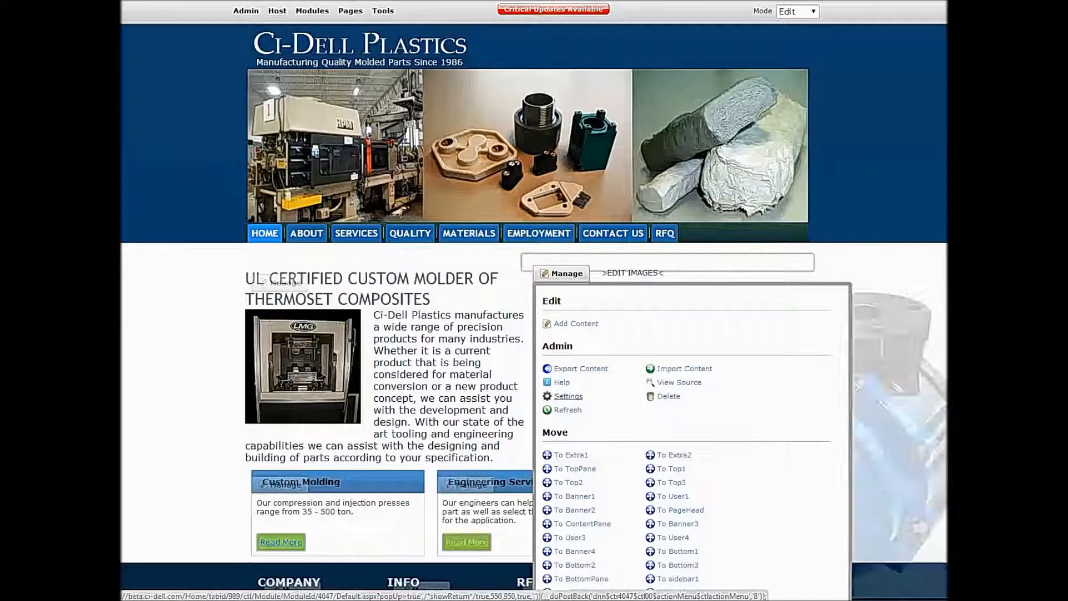
pyautogui.click(568, 396)
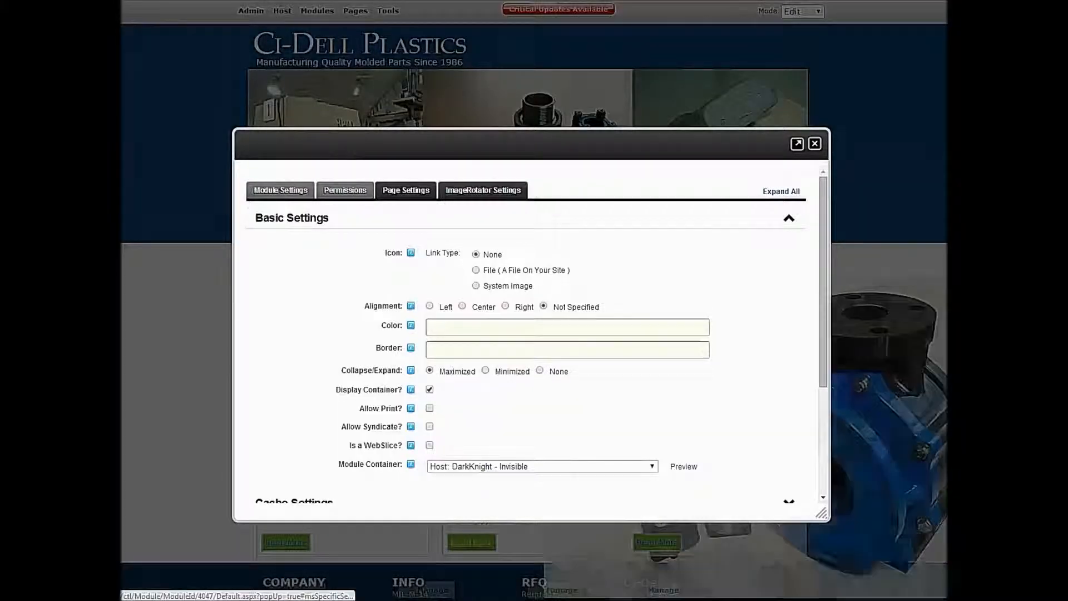
pyautogui.click(483, 190)
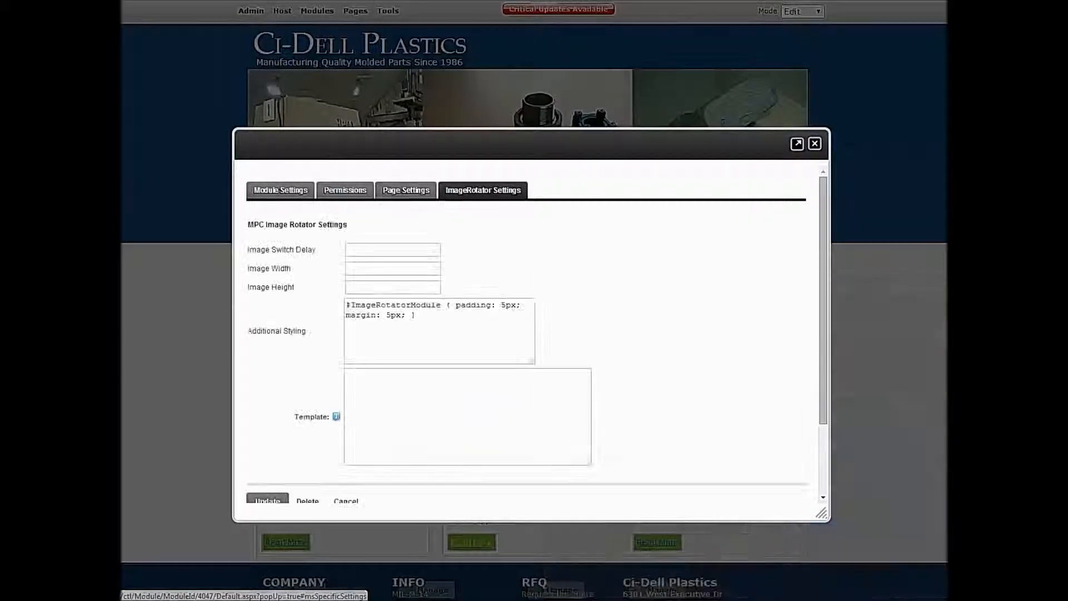
pyautogui.scroll(-1, 529, 334)
pyautogui.click(393, 188)
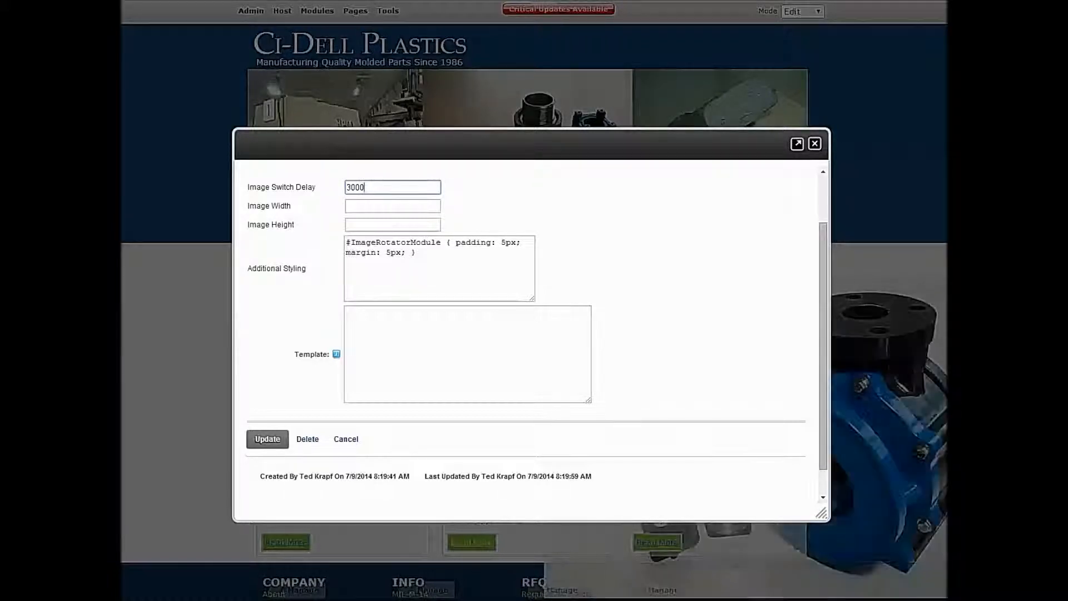
pyautogui.press('Tab')
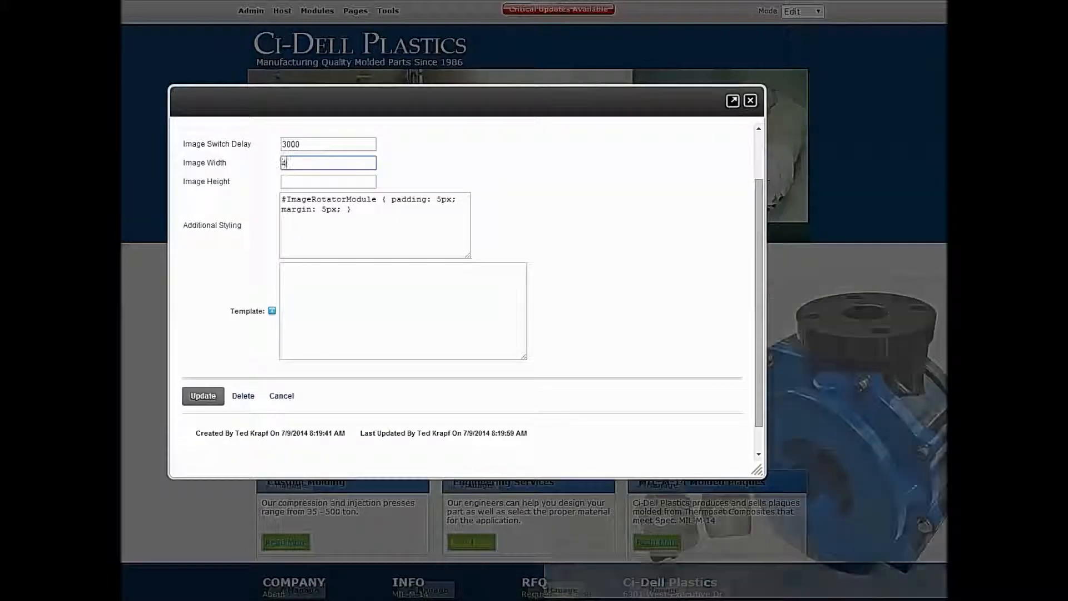
pyautogui.press('Tab')
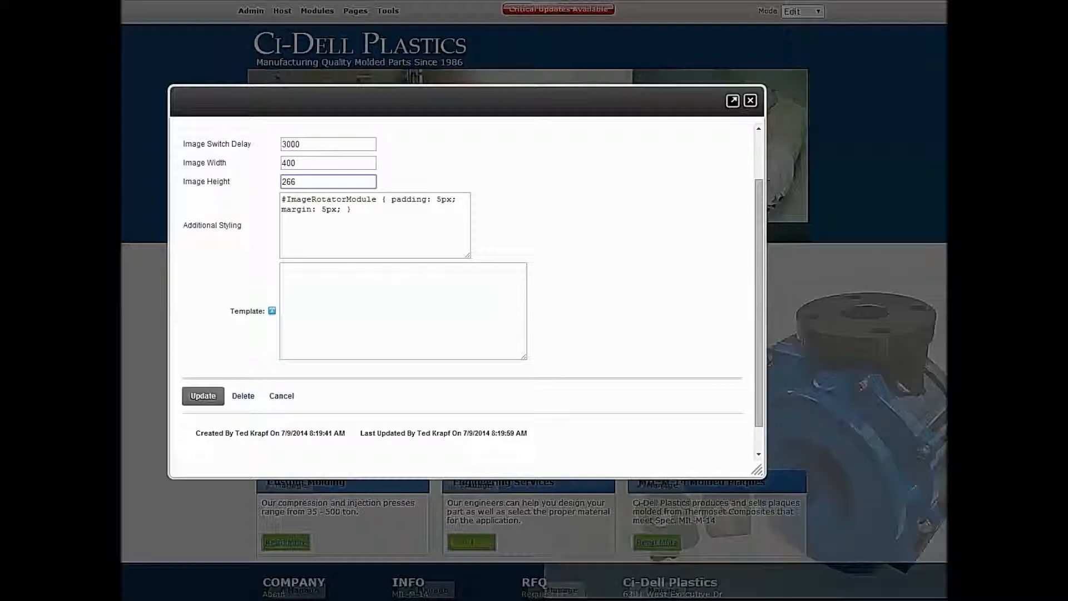
pyautogui.click(203, 396)
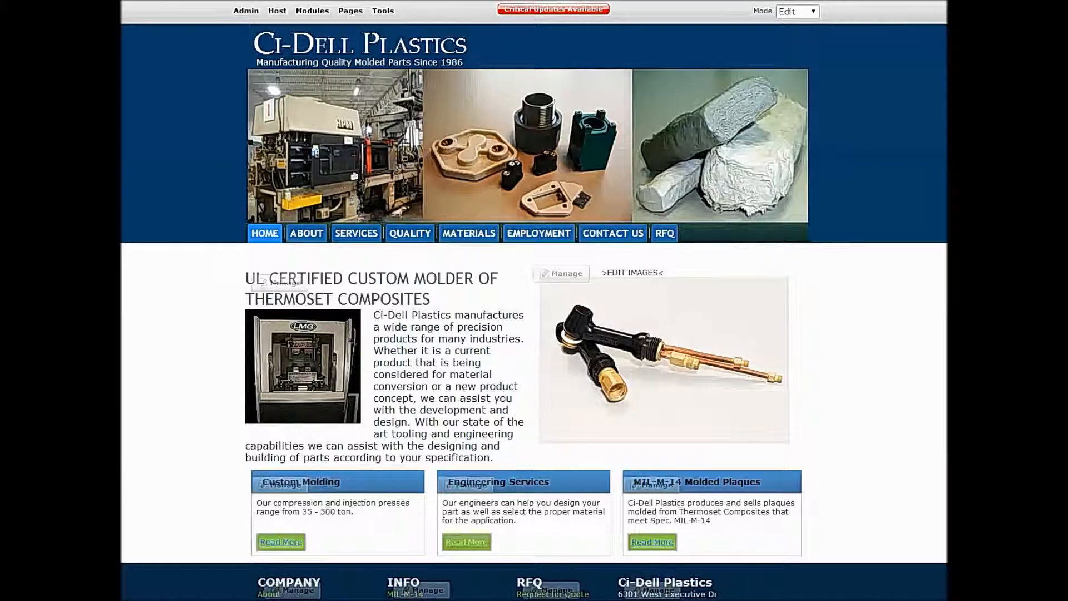
# - Change the ImageRotator's image switch delay to 4500 and save the module settings
pyautogui.moveTo(562, 273)
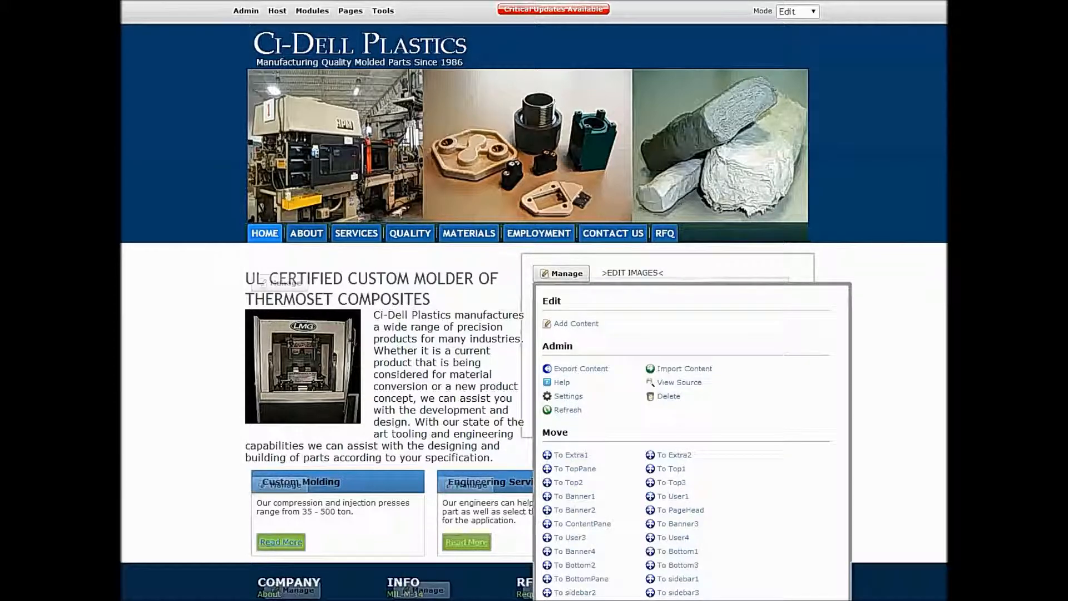
pyautogui.click(567, 396)
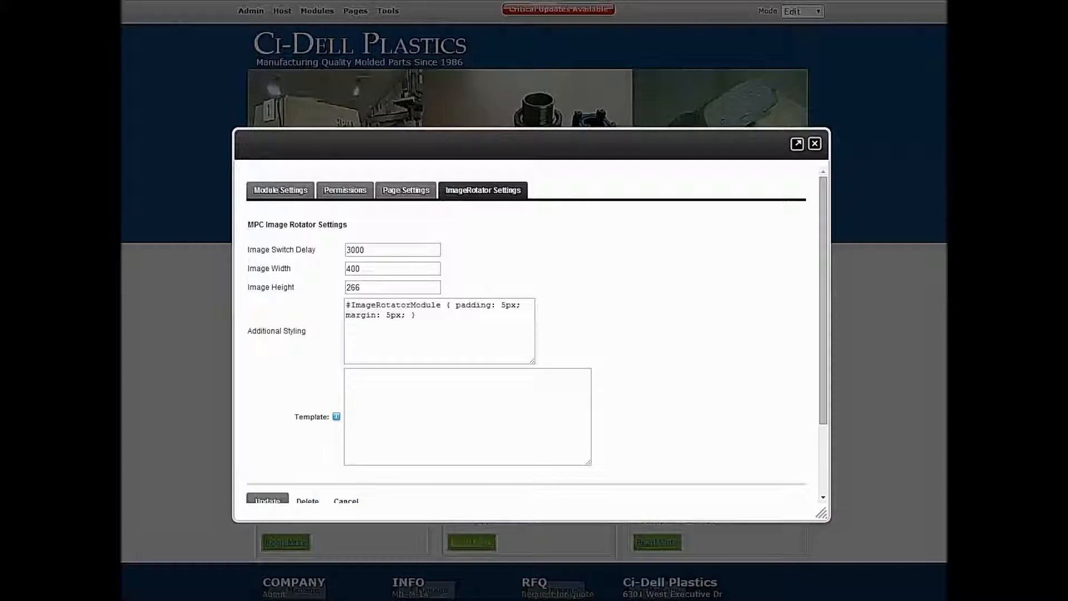
pyautogui.moveTo(345, 250); pyautogui.dragTo(351, 250)
pyautogui.press('Delete')
pyautogui.press('Delete')
pyautogui.write('45')
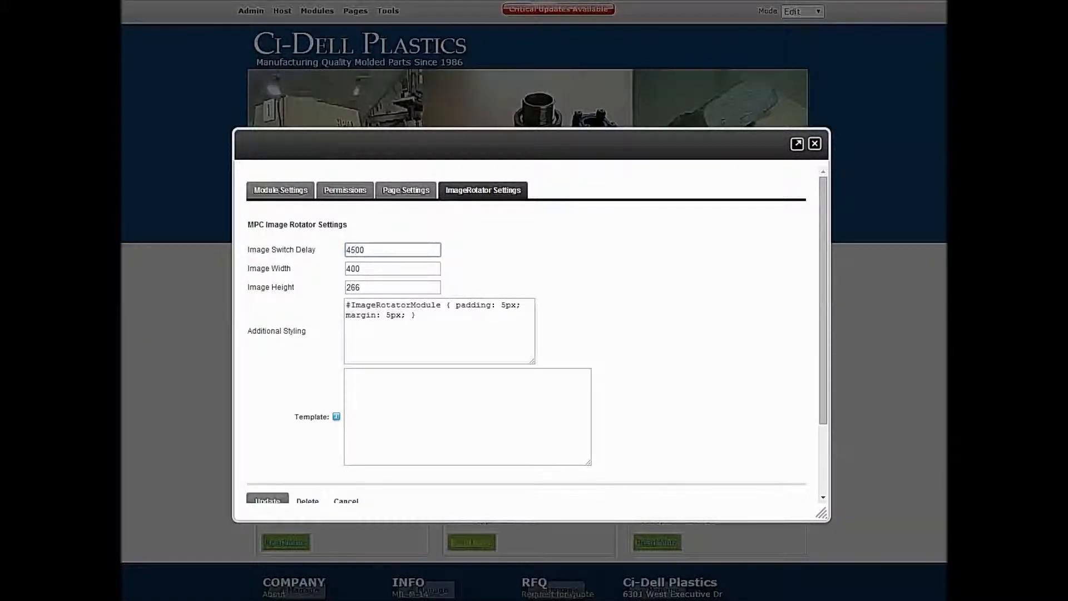
pyautogui.click(267, 499)
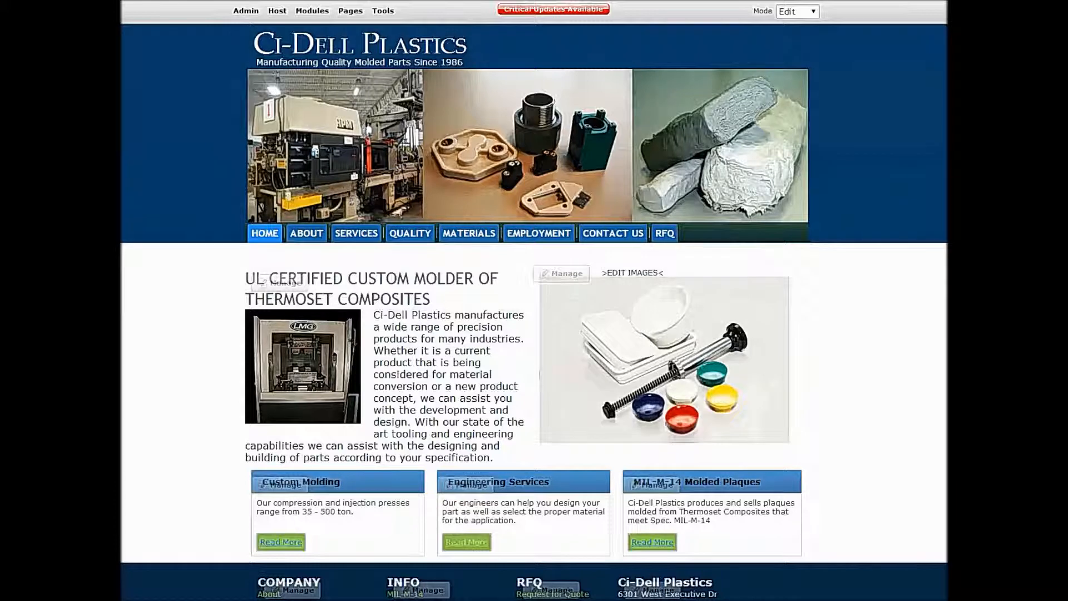
# - Switch the home page to Layout mode and examine the arrangement of its panes and modules
pyautogui.scroll(-1, 534, 311)
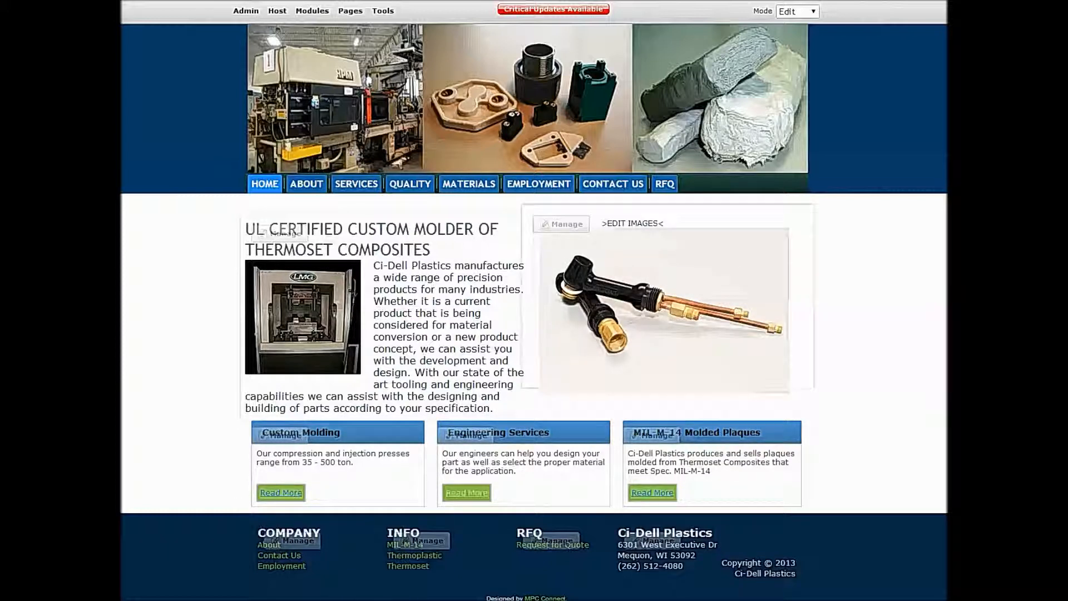
pyautogui.click(797, 12)
pyautogui.click(793, 47)
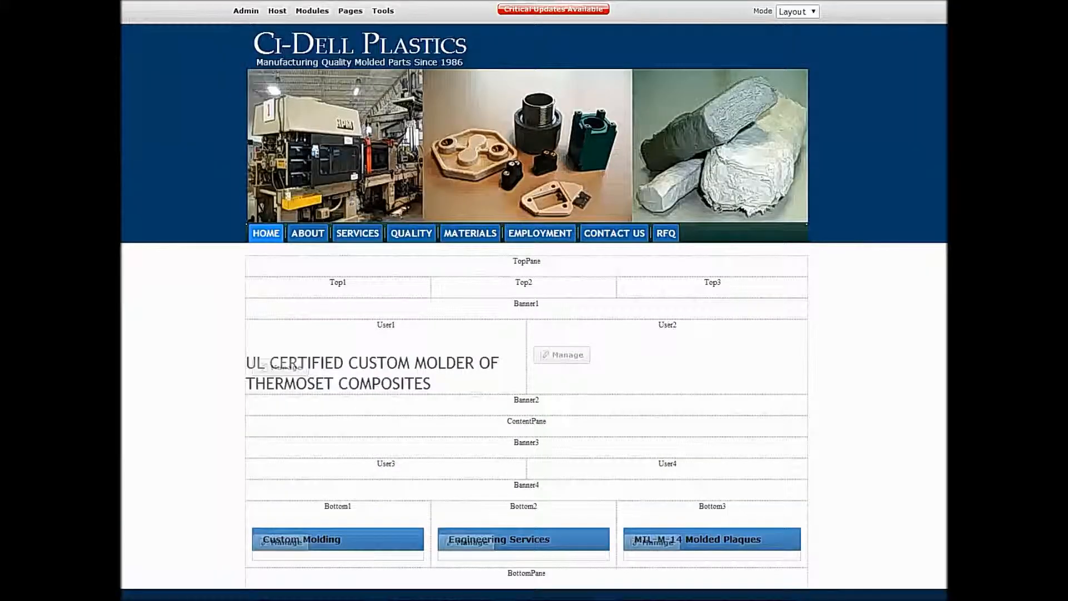
pyautogui.scroll(-1, 534, 311)
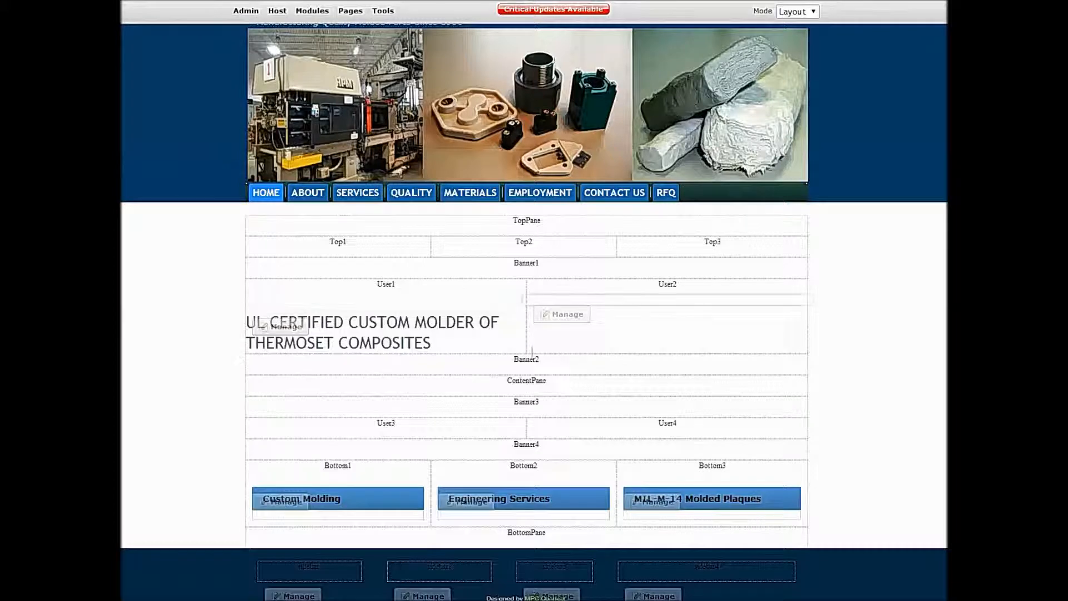
# - Switch the home page to View mode and watch the ImageRotator cycle through the product images
pyautogui.moveTo(562, 314)
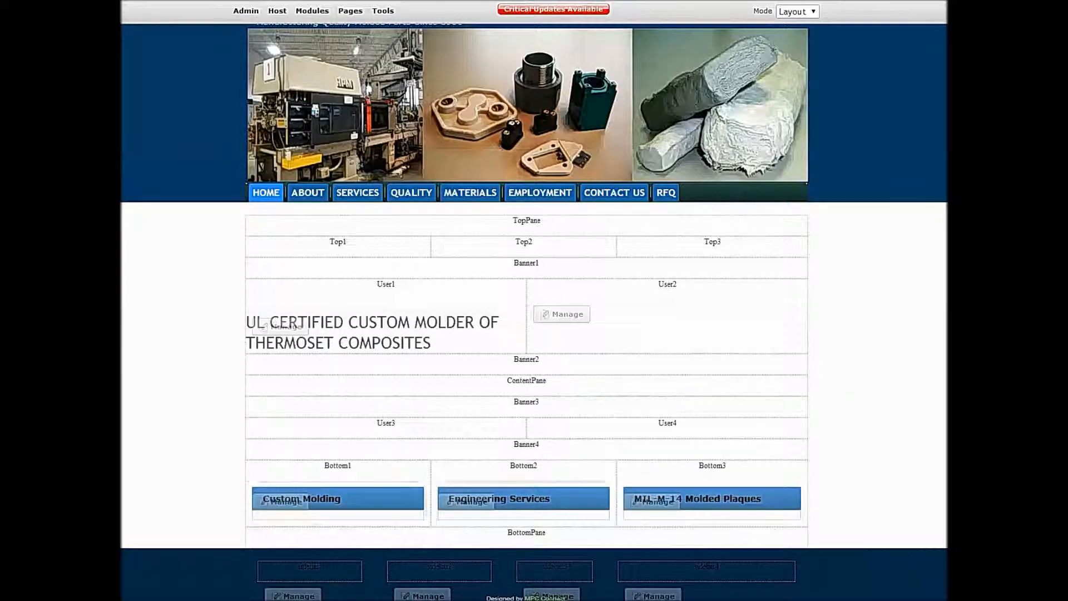
pyautogui.click(798, 12)
pyautogui.click(790, 25)
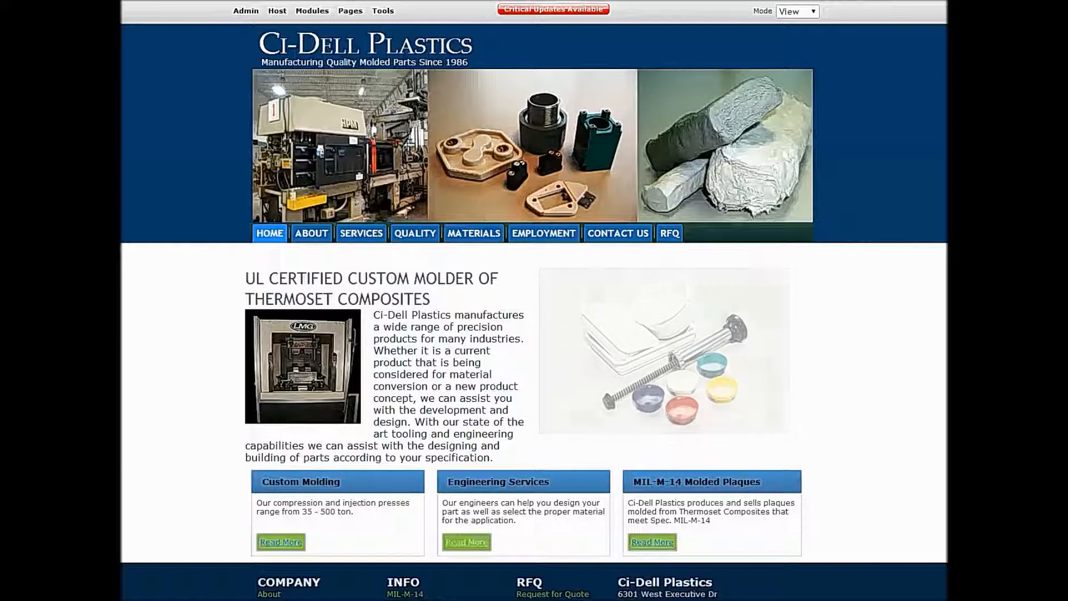
# - Put the home page in Edit mode and open the HTML source of the ImageRotator's content
pyautogui.click(798, 12)
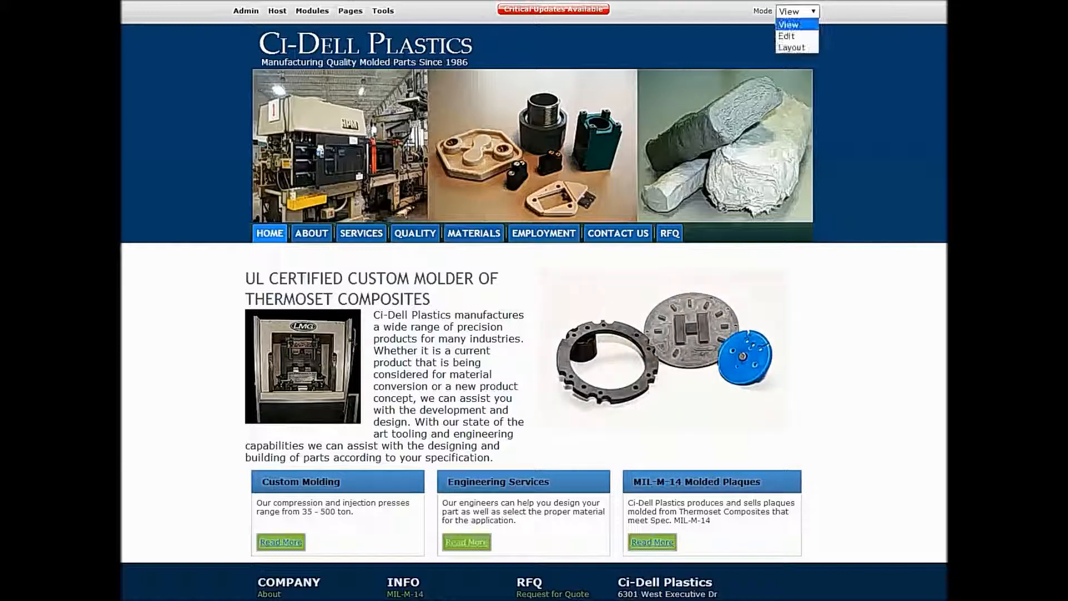
pyautogui.click(791, 35)
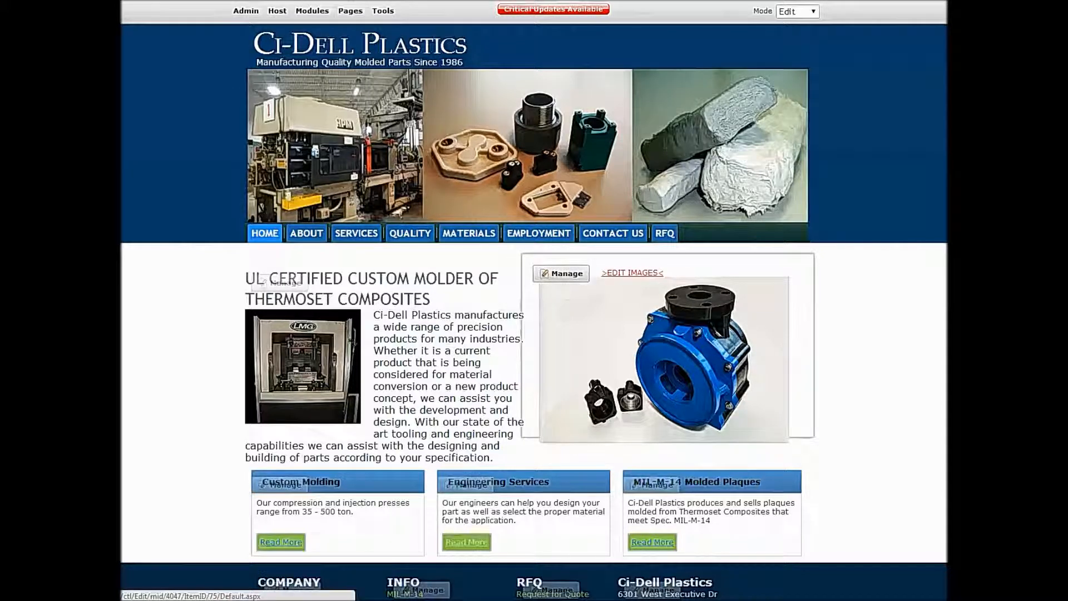
pyautogui.click(632, 273)
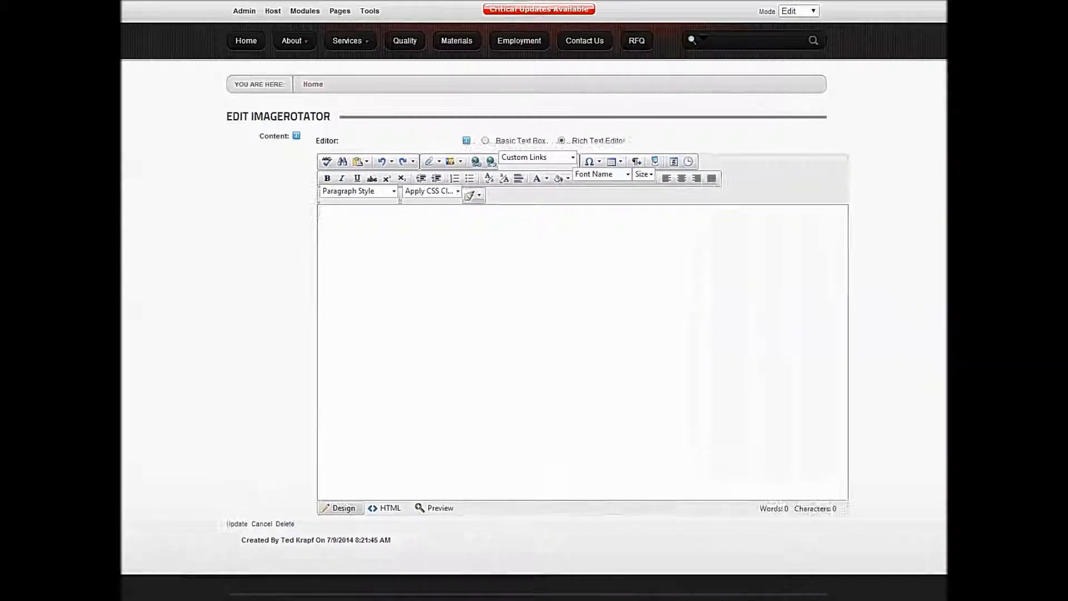
pyautogui.moveTo(871, 247); pyautogui.dragTo(872, 460)
pyautogui.hotkey('ctrl', 'a')
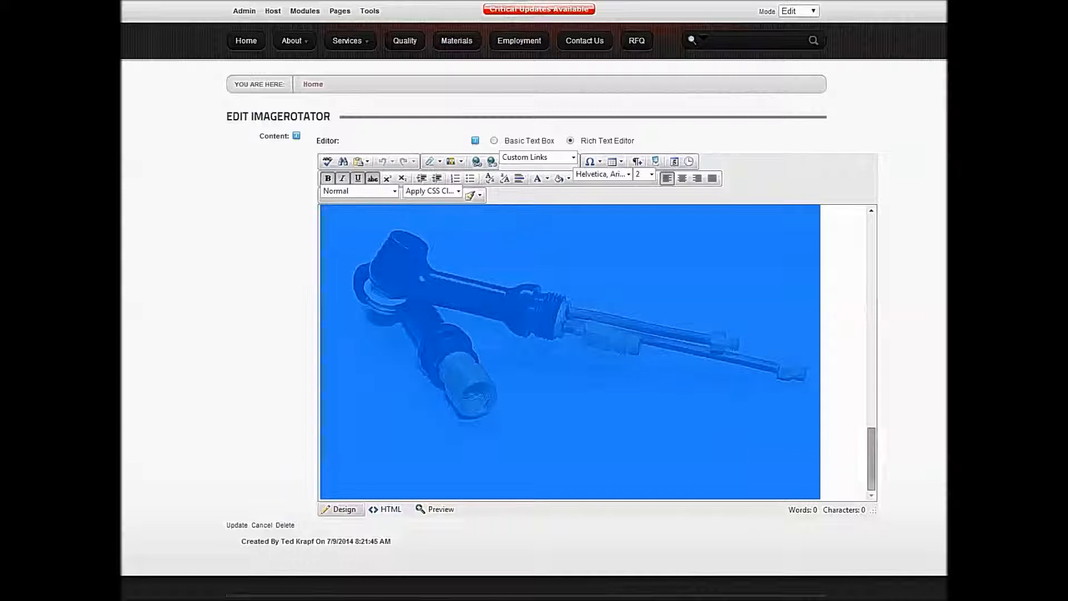
pyautogui.click(388, 509)
# - Reorder the image tags in the HTML source so that 3.jpg sits between 1.jpg and 2.jpg, with no blank lines
pyautogui.click(530, 227)
pyautogui.hotkey('shift', 'Home')
pyautogui.hotkey('ctrl', 'c')
pyautogui.press('BackSpace')
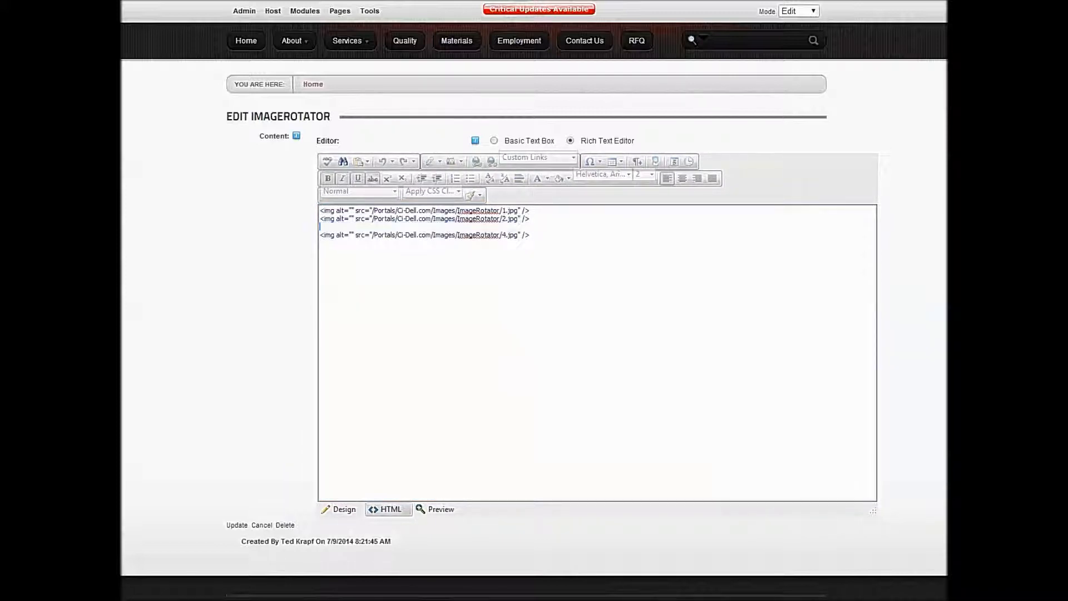
pyautogui.press('Up')
pyautogui.press('Return')
pyautogui.press('Up')
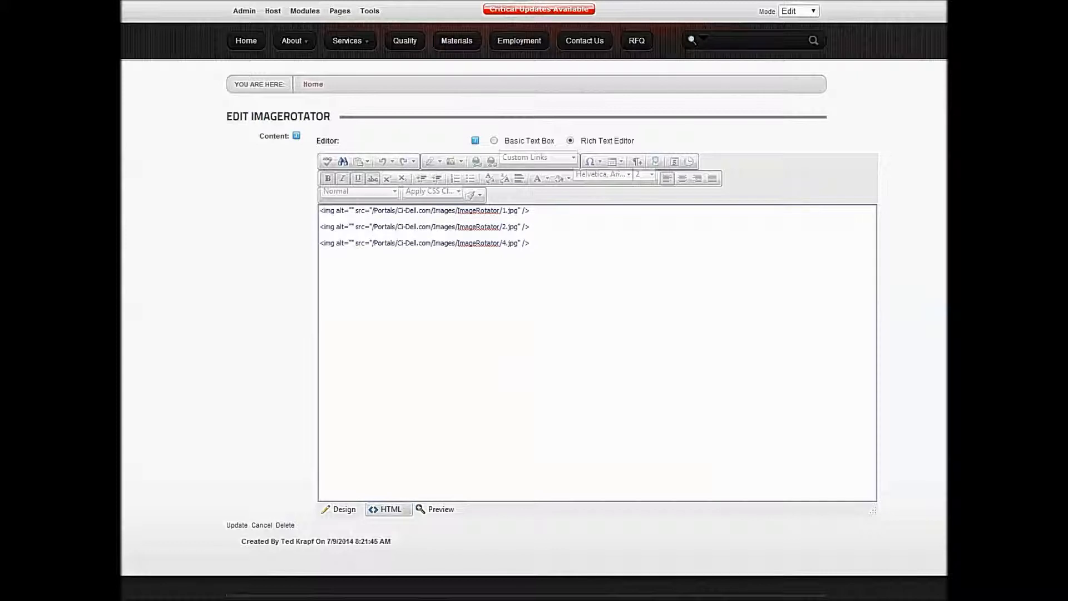
pyautogui.hotkey('ctrl', 'v')
pyautogui.press('Delete')
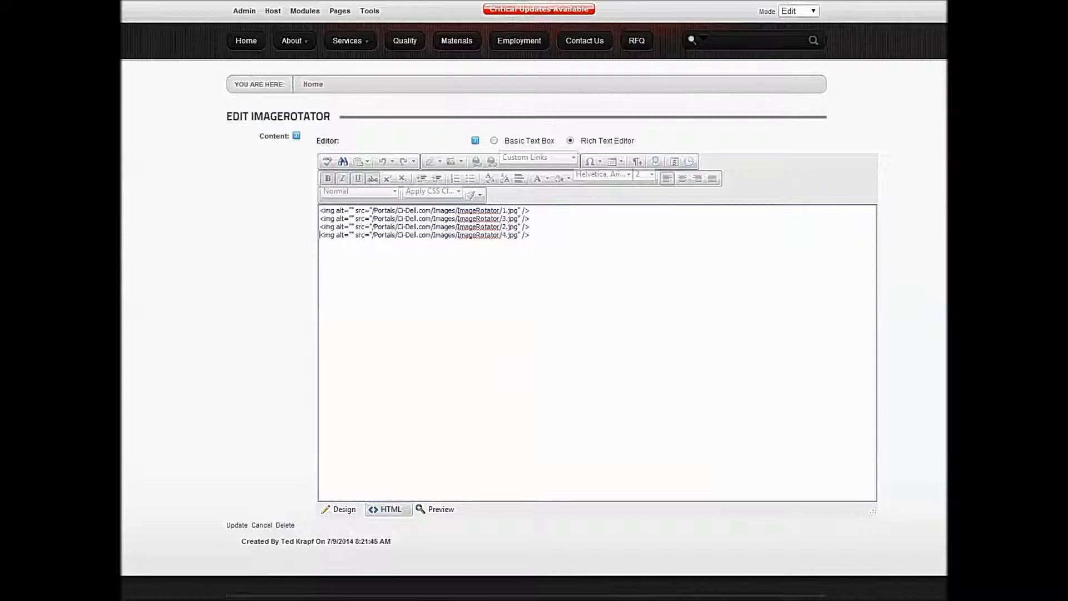
# - Check the reordered images in the editor's design view and save the ImageRotator content
pyautogui.click(340, 509)
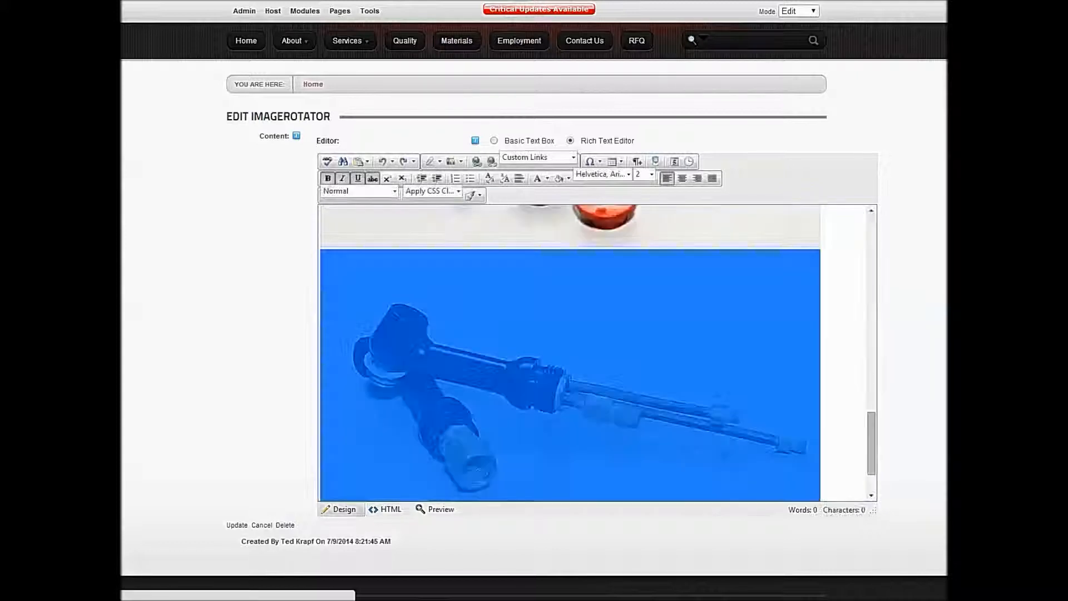
pyautogui.click(505, 434)
pyautogui.scroll(-3, 567, 356)
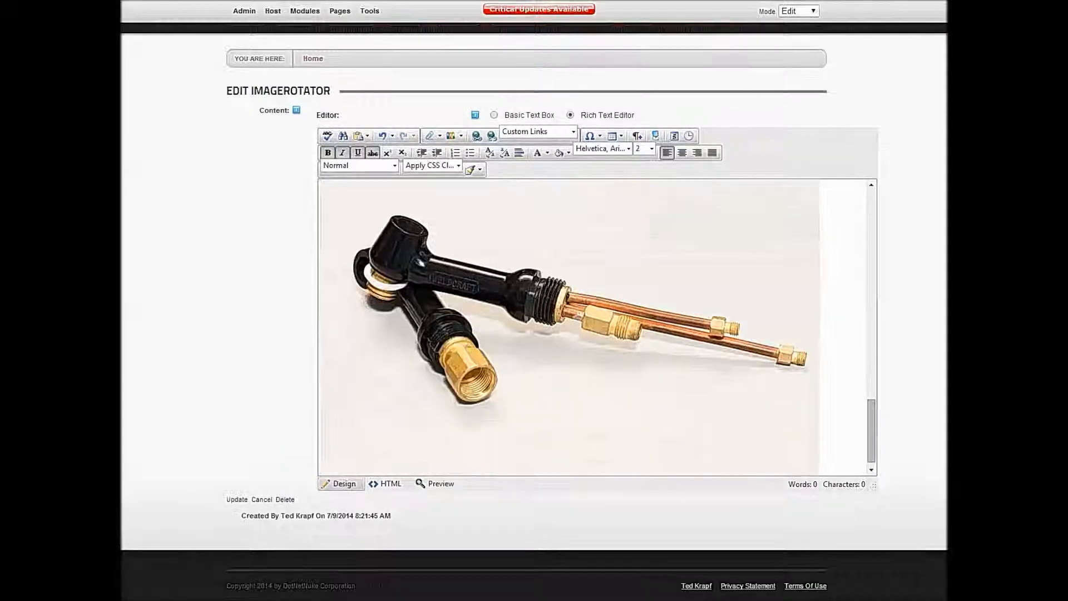
pyautogui.click(237, 500)
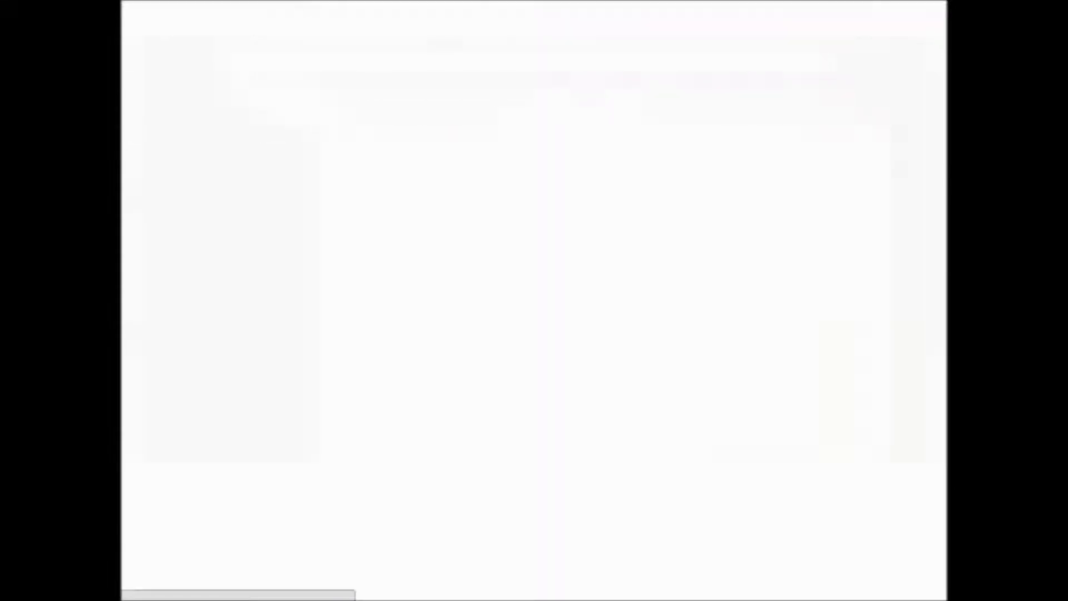